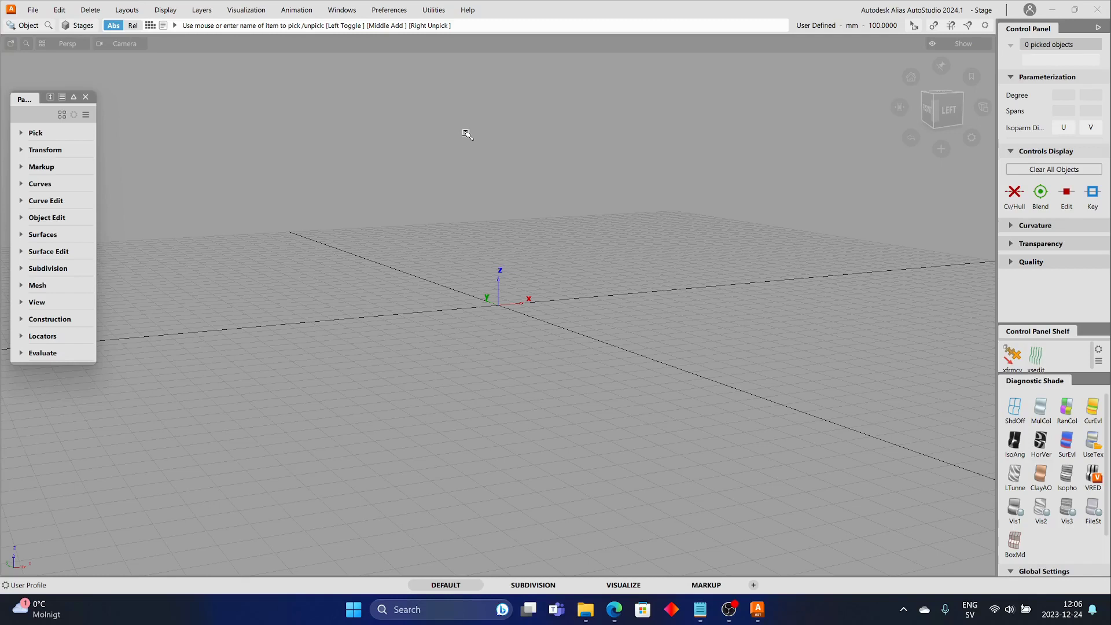
# - Open the Autodesk Exchange App Manager from the Utilities menu to see the installed apps
pyautogui.click(434, 10)
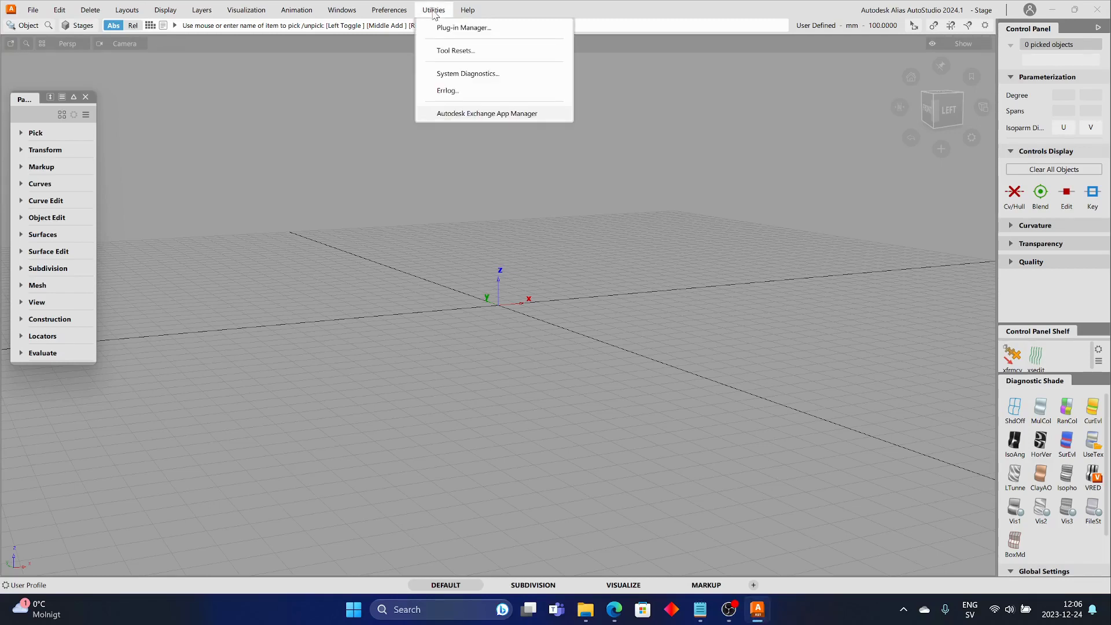
pyautogui.click(468, 114)
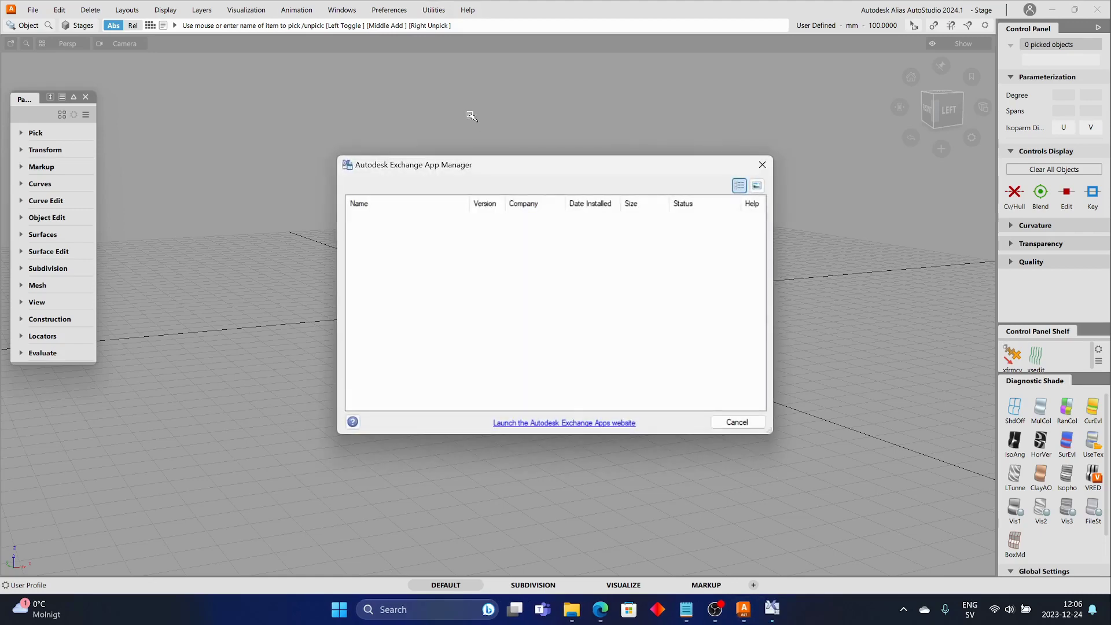
# - Open the Export Blender plug-in page on the Autodesk App Store and its help document
pyautogui.click(562, 425)
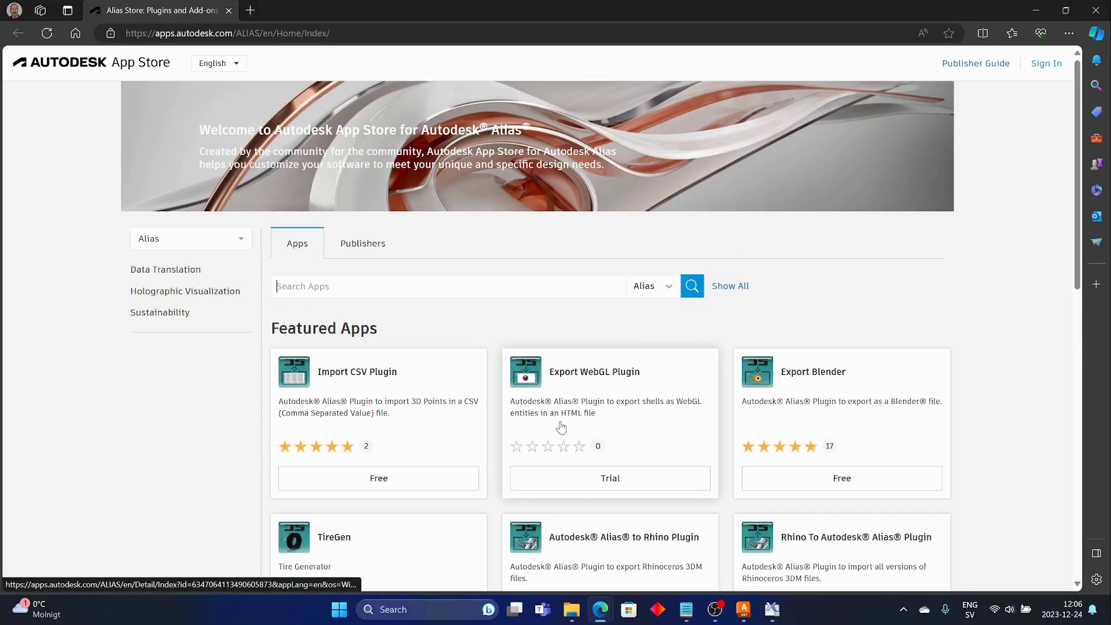
pyautogui.scroll(-3, 564, 347)
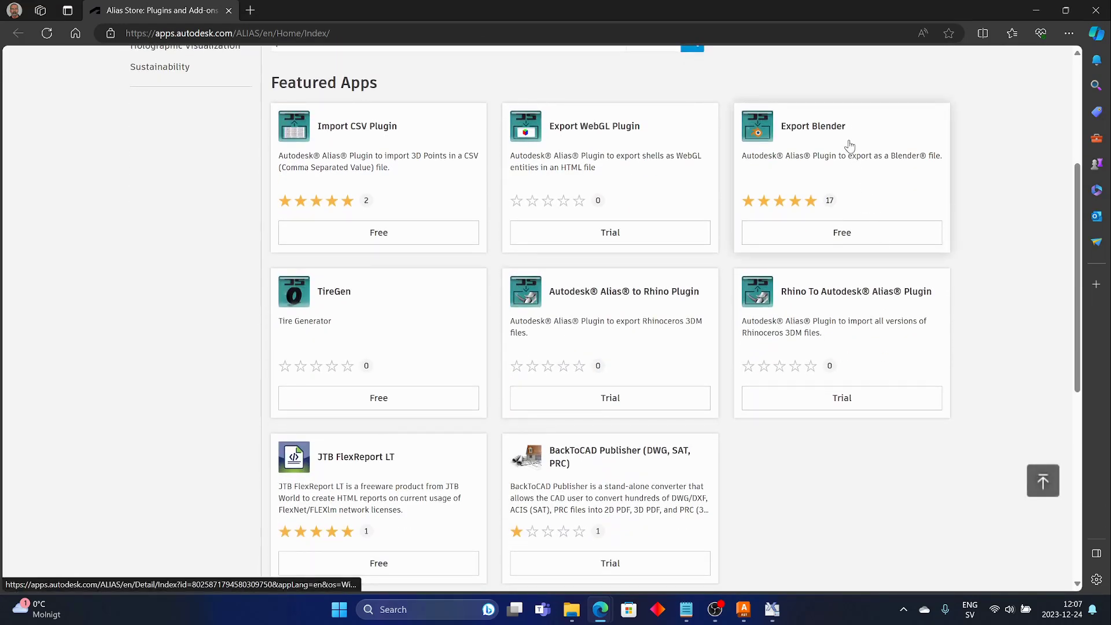
pyautogui.click(850, 146)
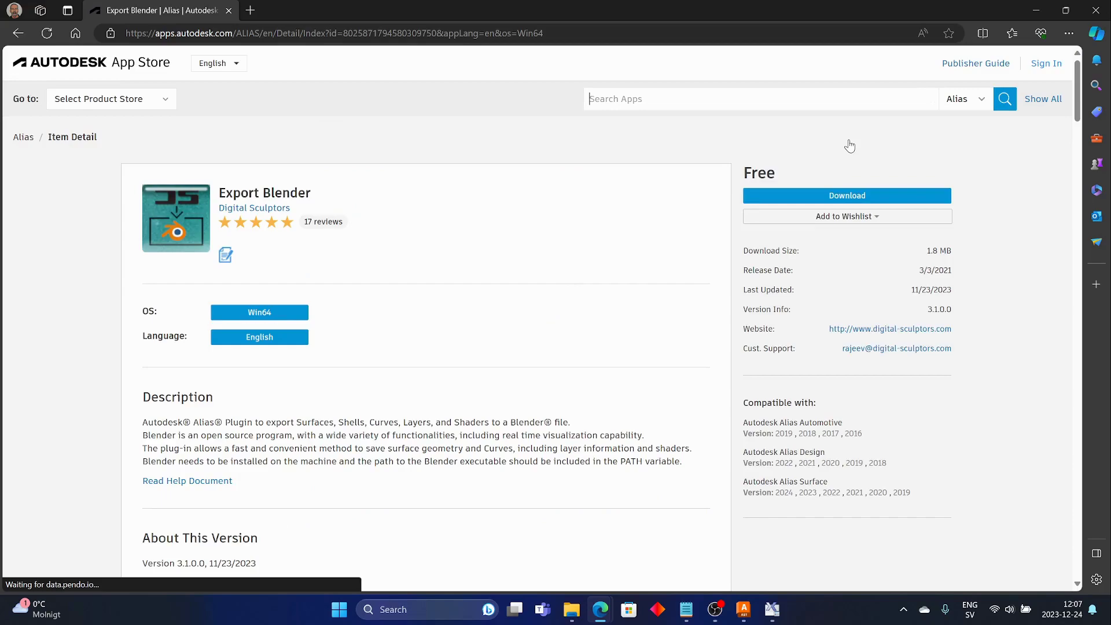
pyautogui.scroll(-5, 660, 280)
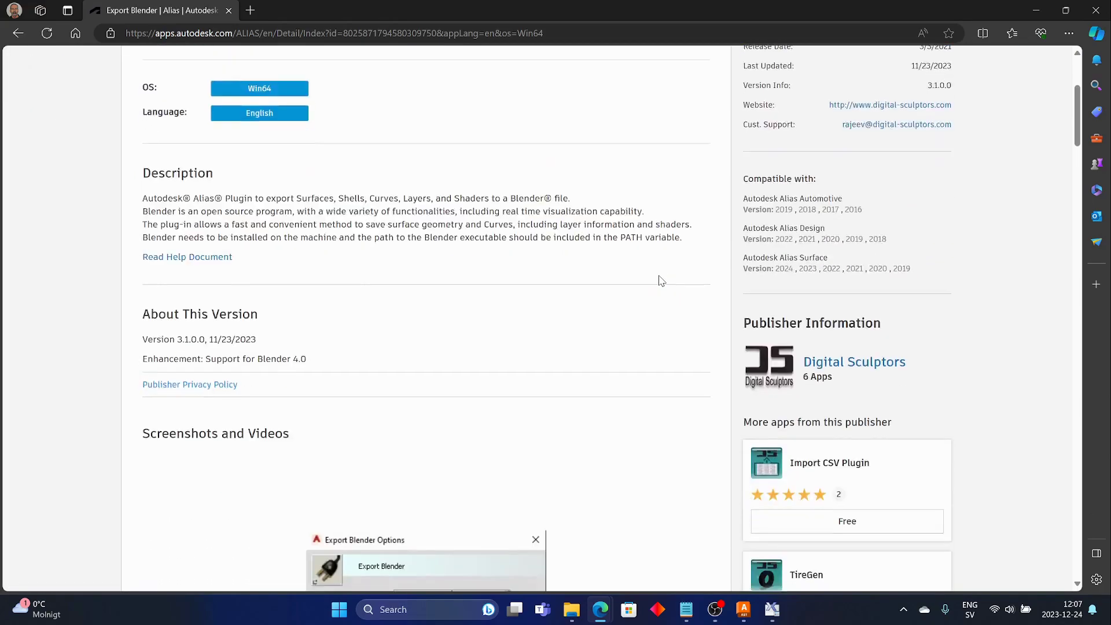
pyautogui.scroll(-4, 660, 280)
pyautogui.scroll(-4, 660, 281)
pyautogui.scroll(-2, 659, 281)
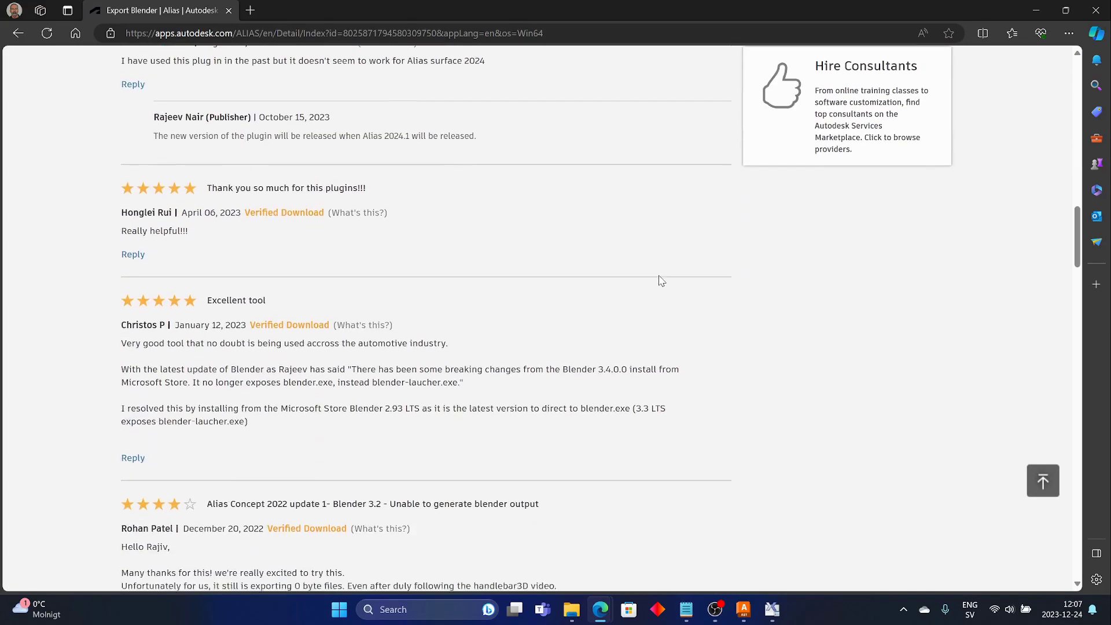
pyautogui.scroll(4, 660, 280)
pyautogui.scroll(3, 660, 281)
pyautogui.scroll(2, 660, 281)
pyautogui.scroll(4, 661, 280)
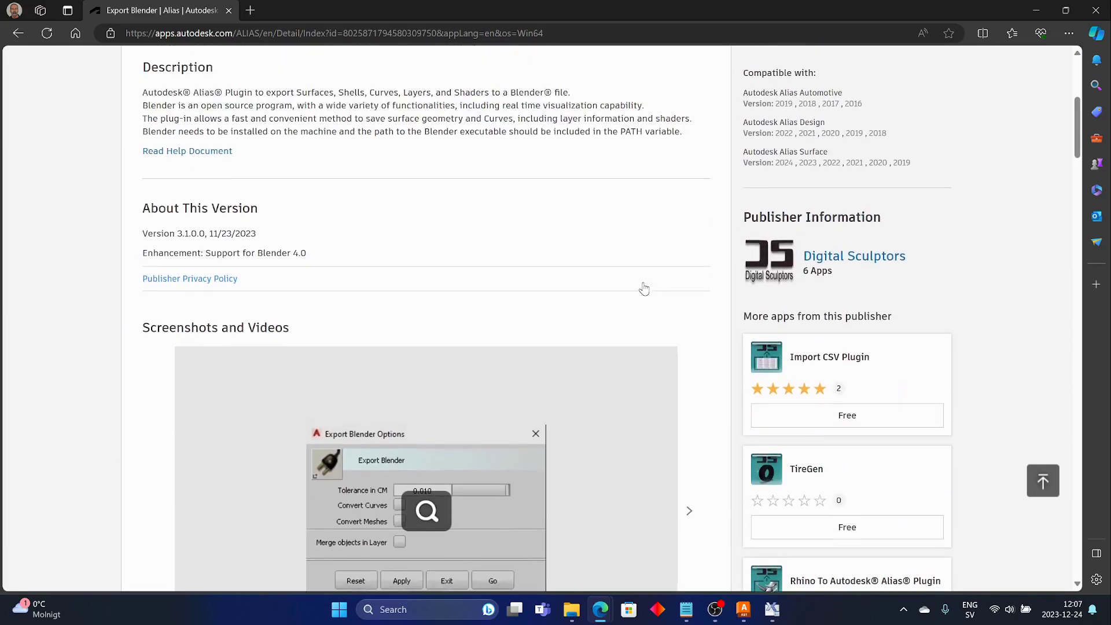
pyautogui.click(213, 153)
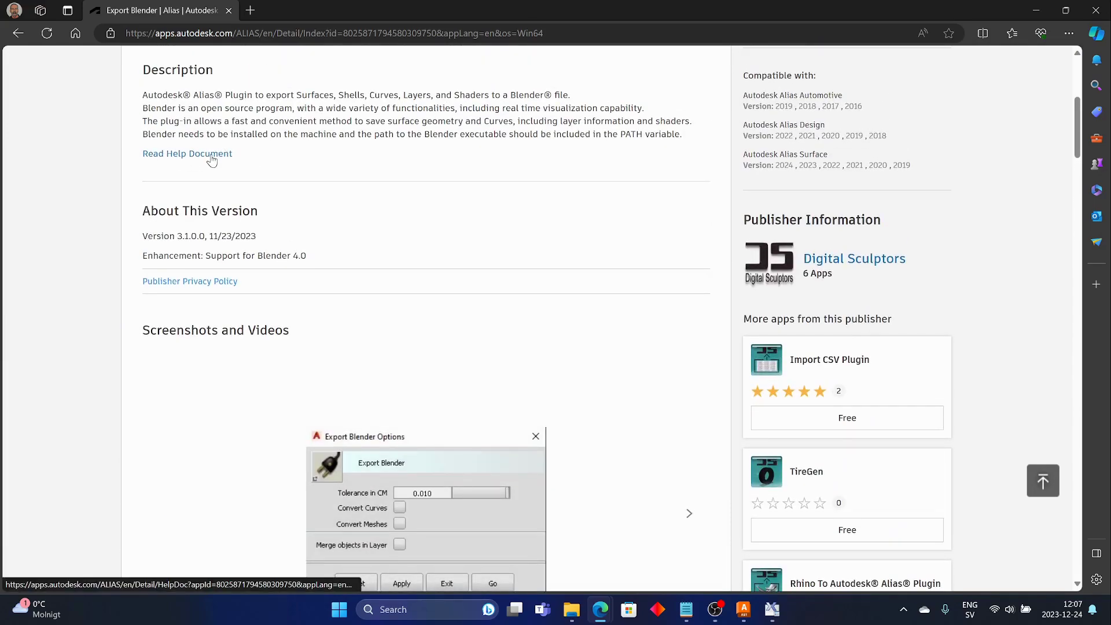
pyautogui.scroll(-5, 468, 277)
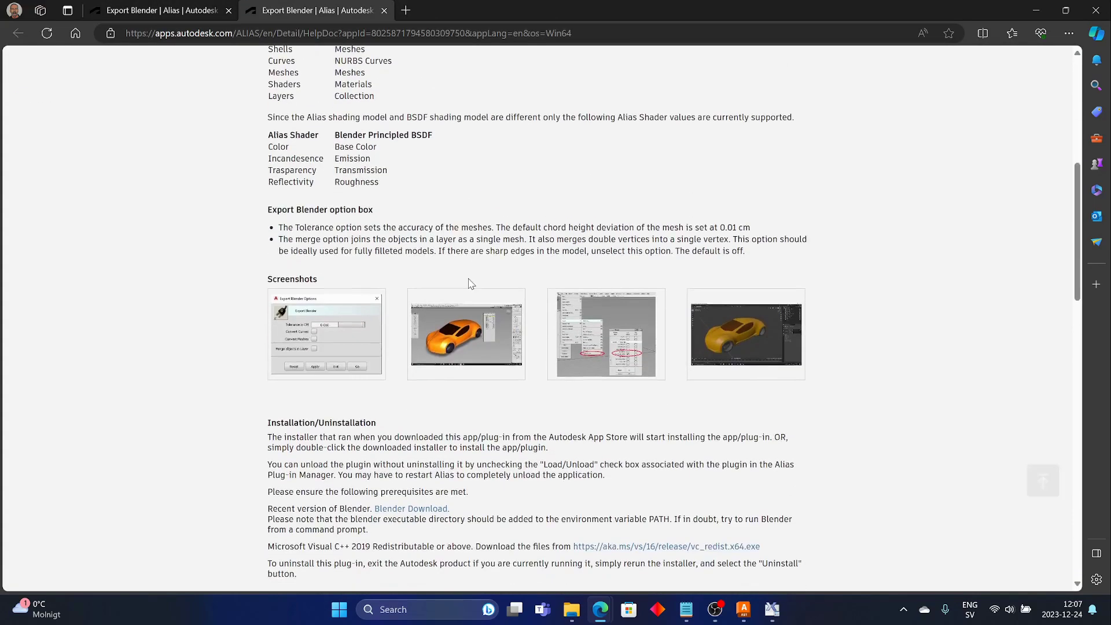
pyautogui.scroll(-4, 469, 278)
pyautogui.scroll(-1, 468, 282)
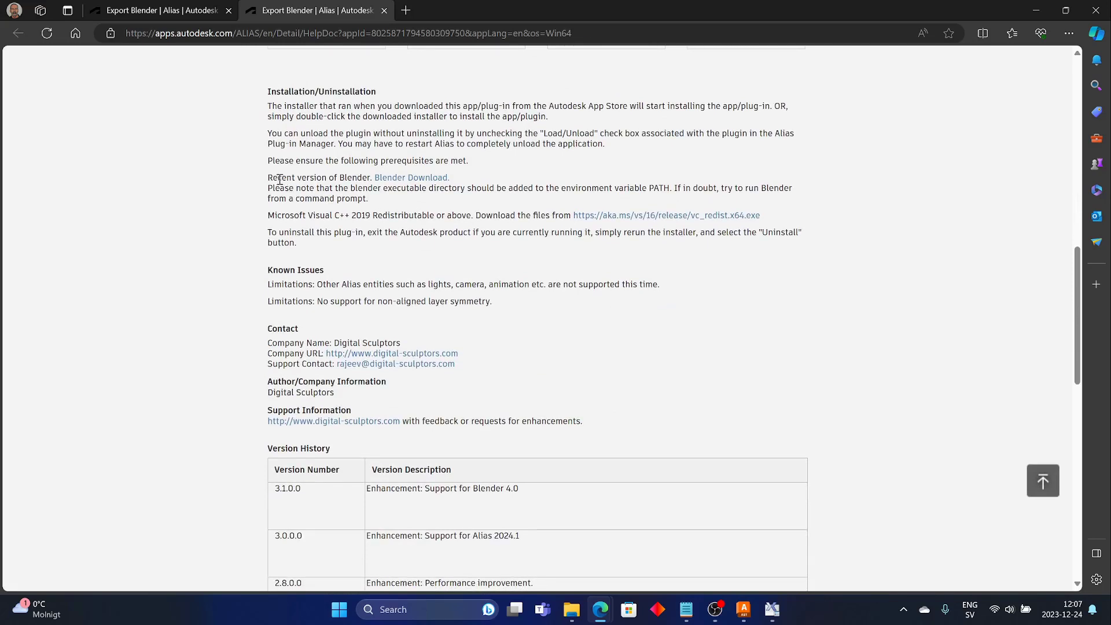
# - Note the requirement to add Blender to PATH, then download the Export Blender installer
pyautogui.moveTo(286, 200)
pyautogui.mouseDown()
pyautogui.moveTo(295, 190)
pyautogui.moveTo(374, 199)
pyautogui.mouseUp()
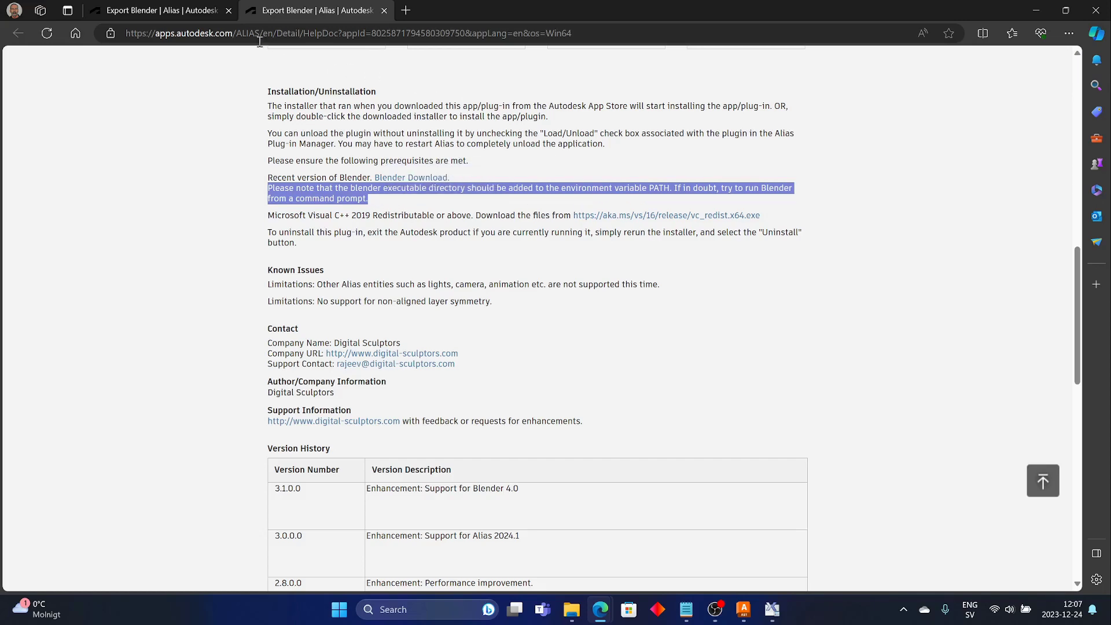
pyautogui.click(181, 12)
pyautogui.scroll(5, 668, 170)
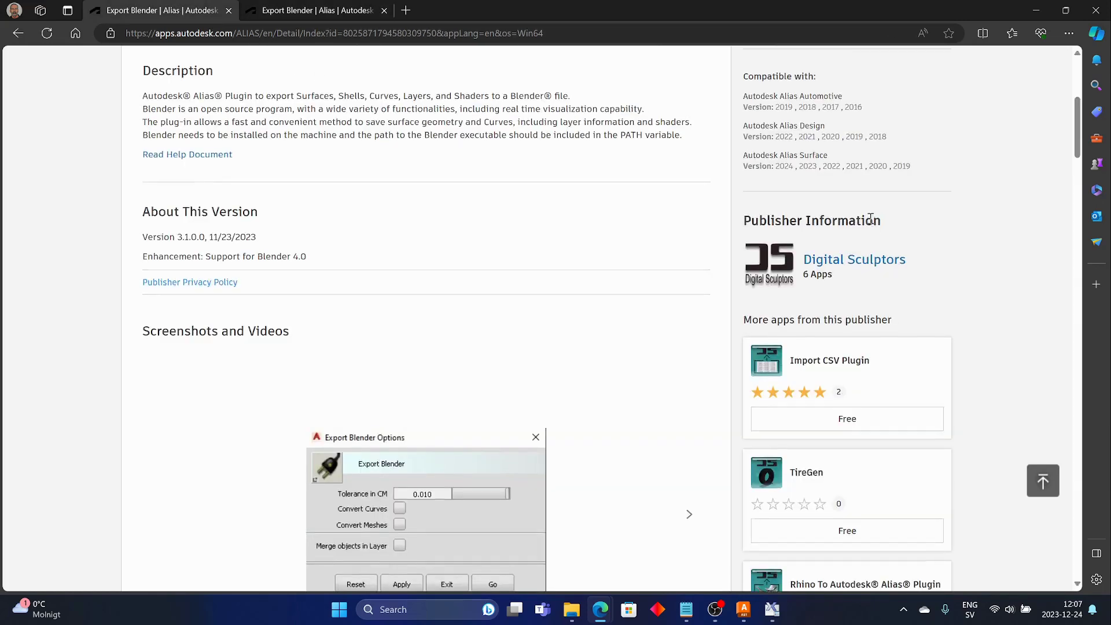
pyautogui.click(872, 197)
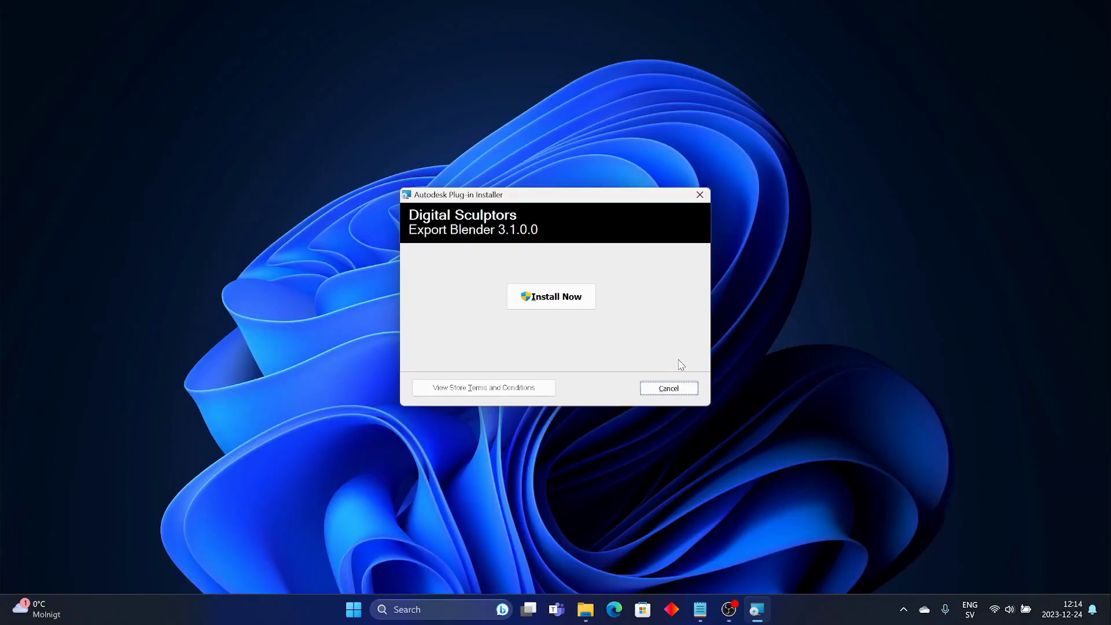
# - Install Export Blender 3.1.0.0 and close the Plug-in Installer after it reports success
pyautogui.click(560, 300)
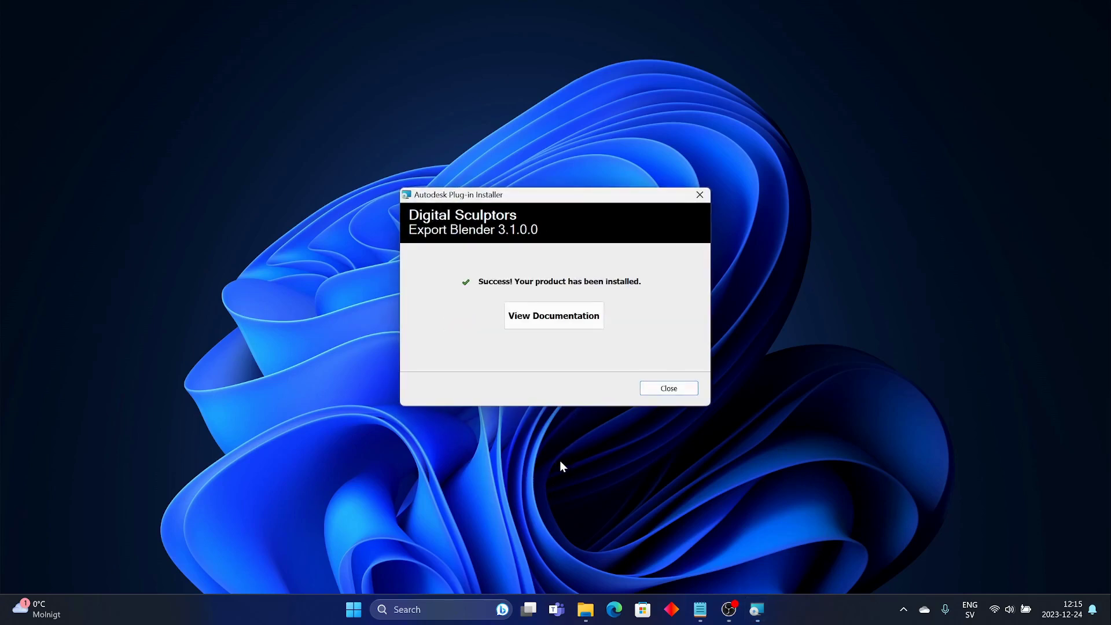
pyautogui.click(661, 389)
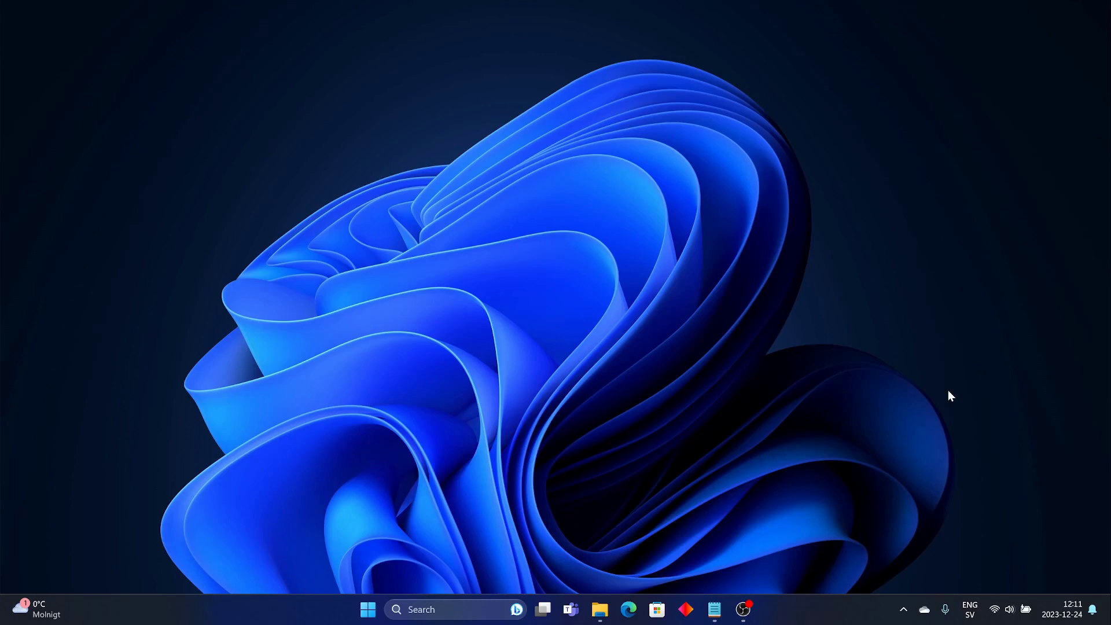
# - Open the user Path variable for editing from the account's environment variables
pyautogui.click(463, 609)
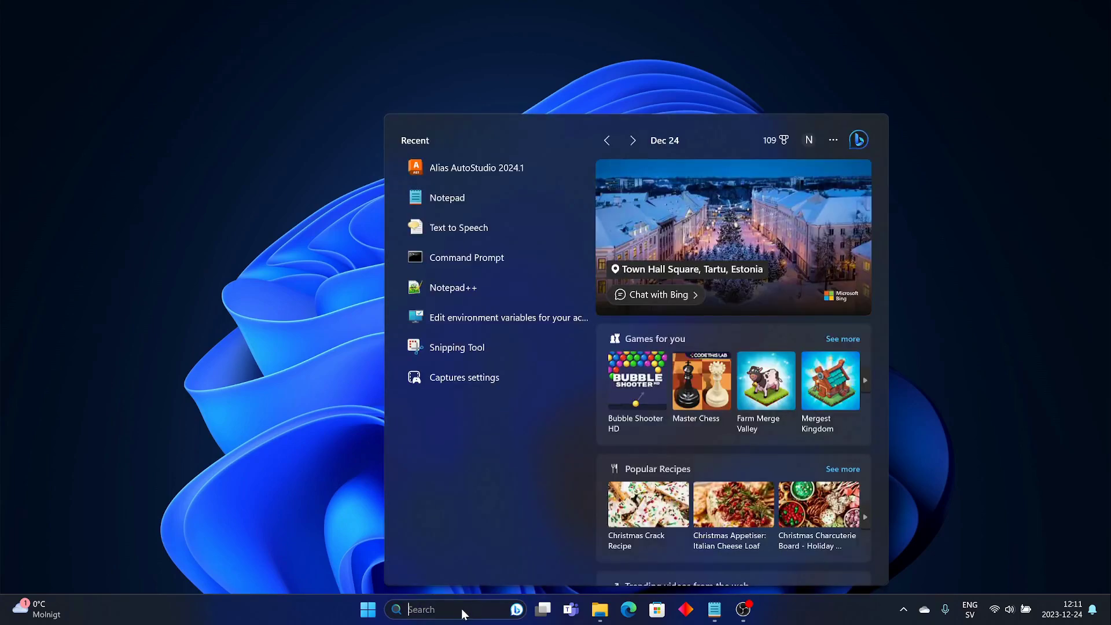
pyautogui.write('env')
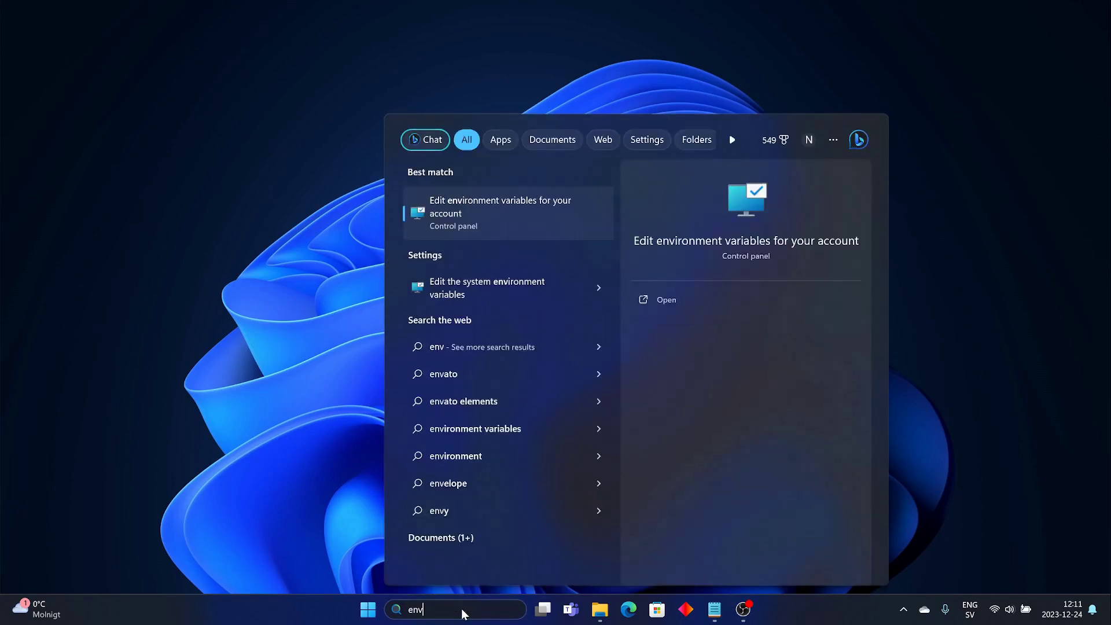
pyautogui.click(488, 203)
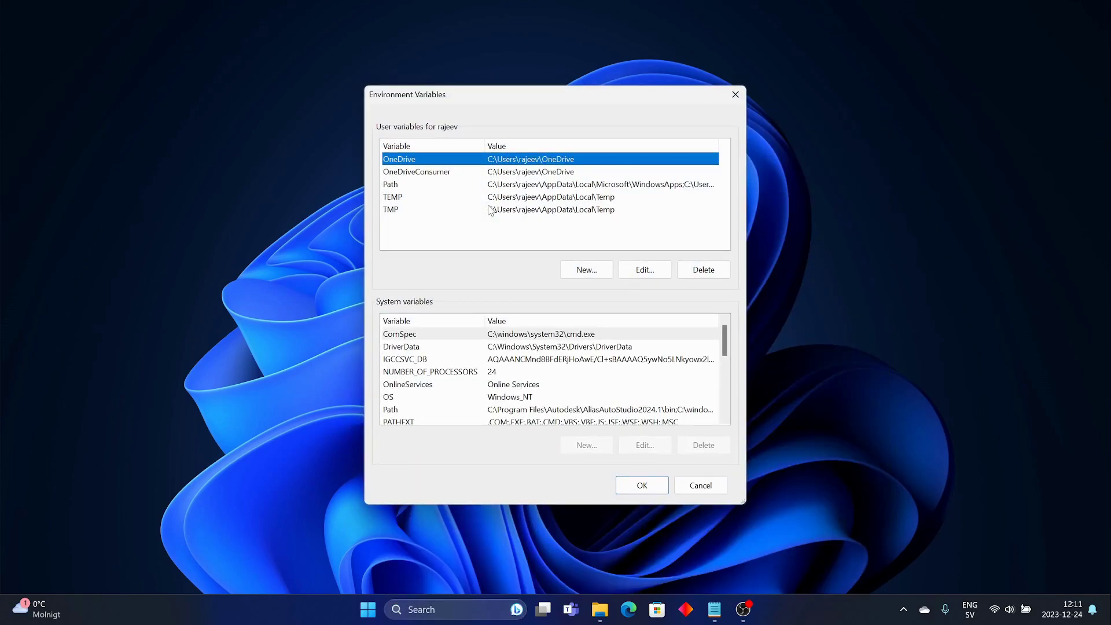
pyautogui.click(404, 185)
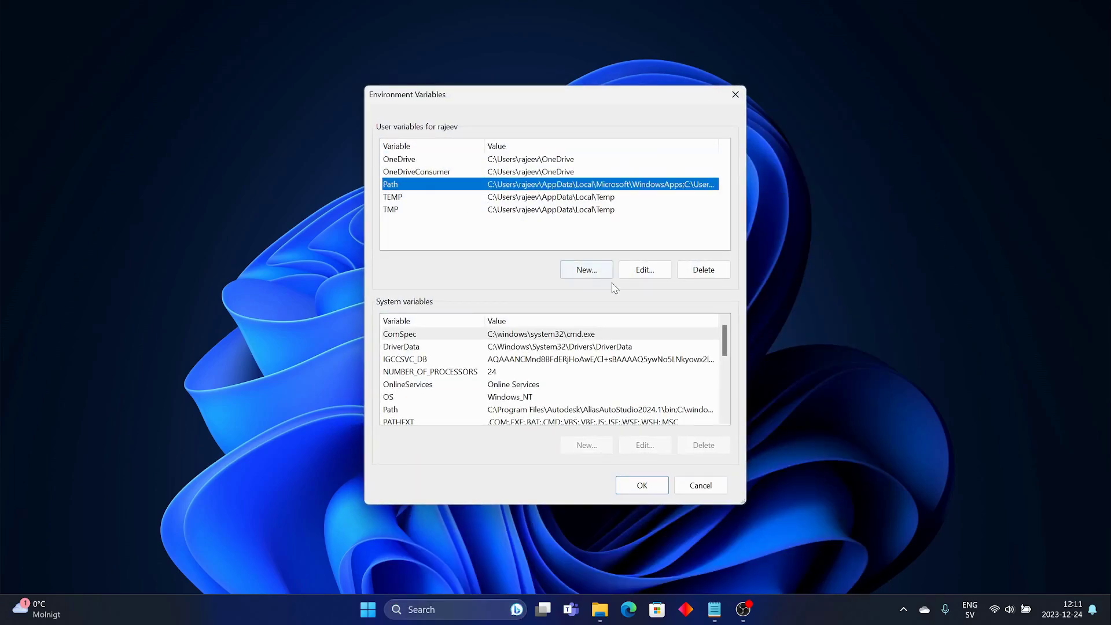
pyautogui.click(661, 274)
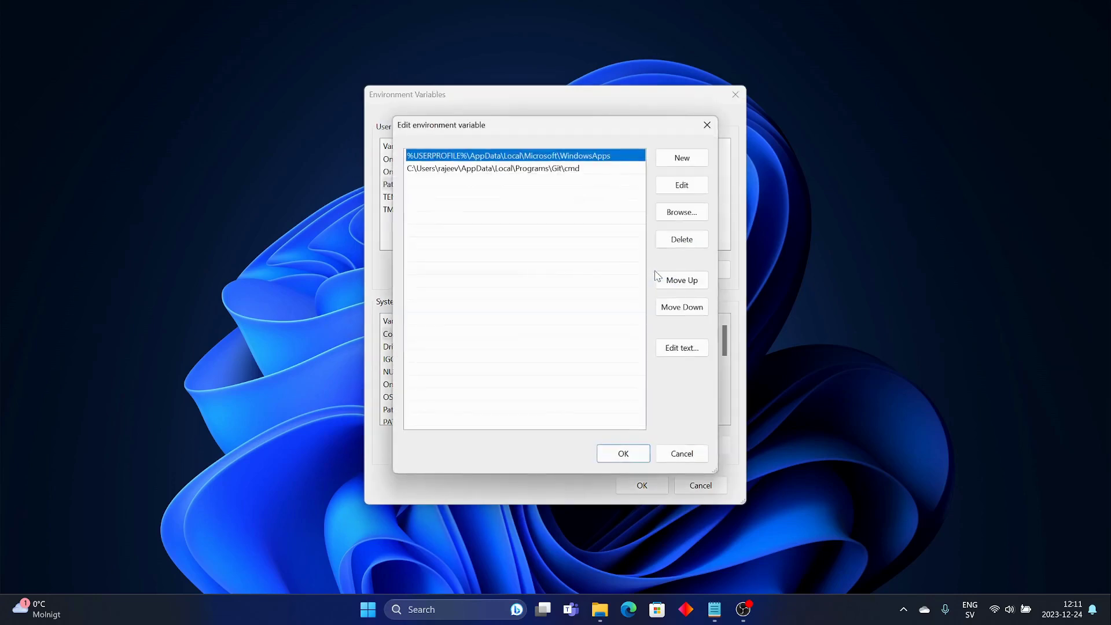
# - Add a new Path entry for C:\Program Files\Blender Foundation\Blender 4.0
pyautogui.click(682, 158)
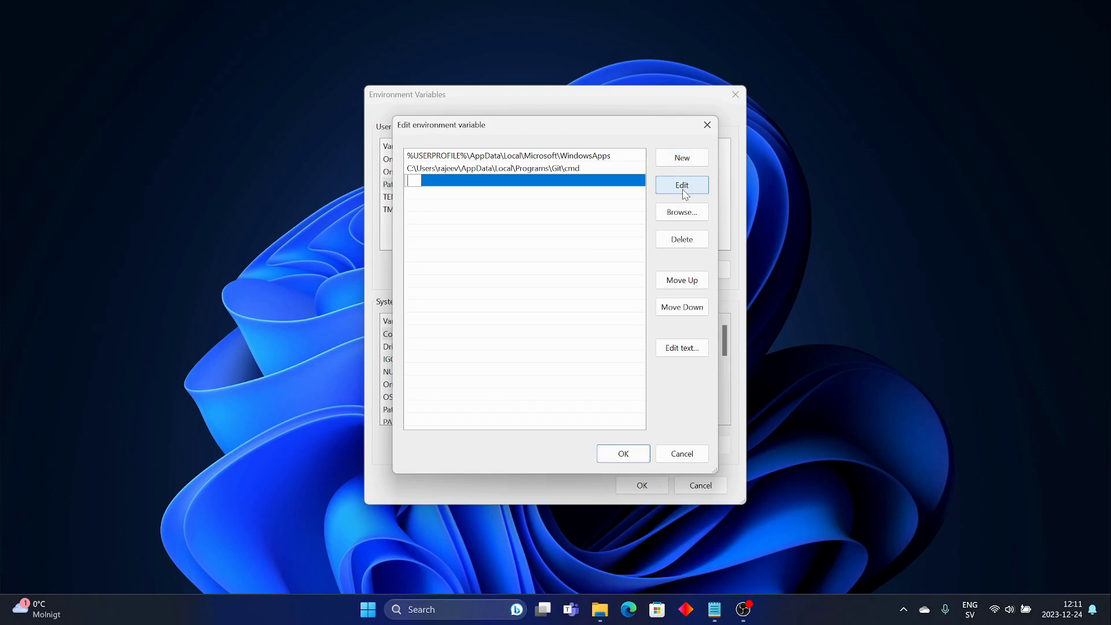
pyautogui.click(685, 213)
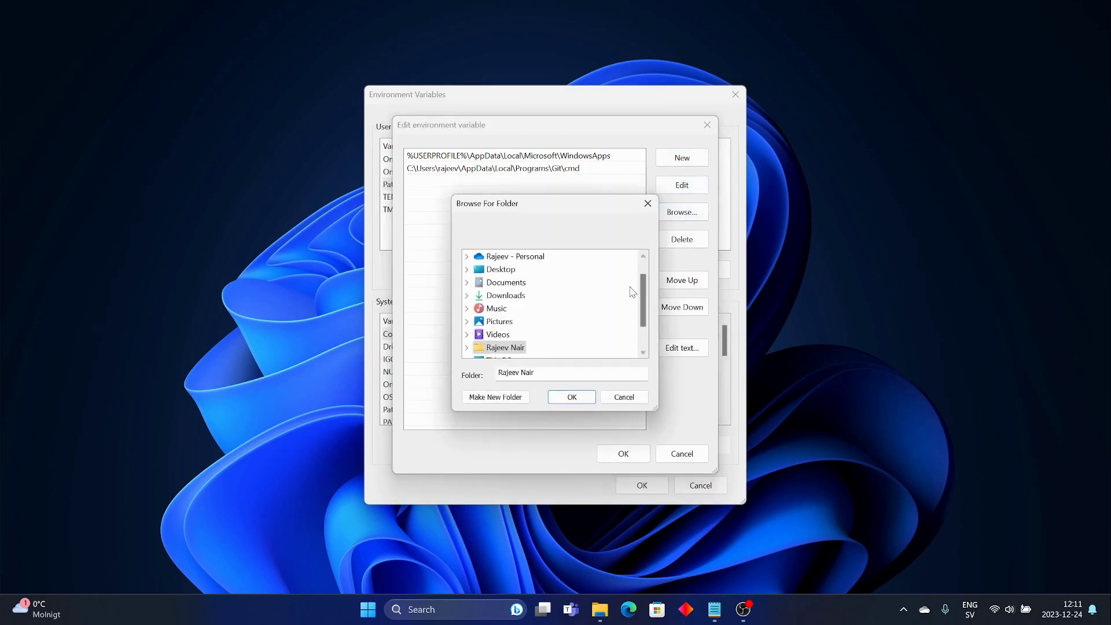
pyautogui.scroll(-1, 523, 295)
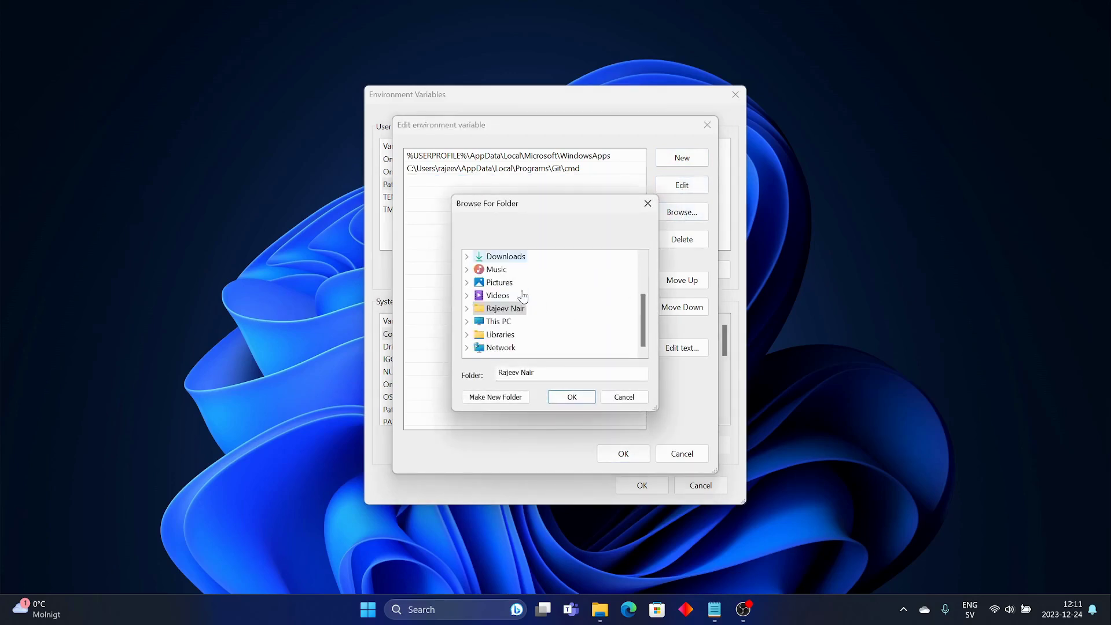
pyautogui.click(477, 321)
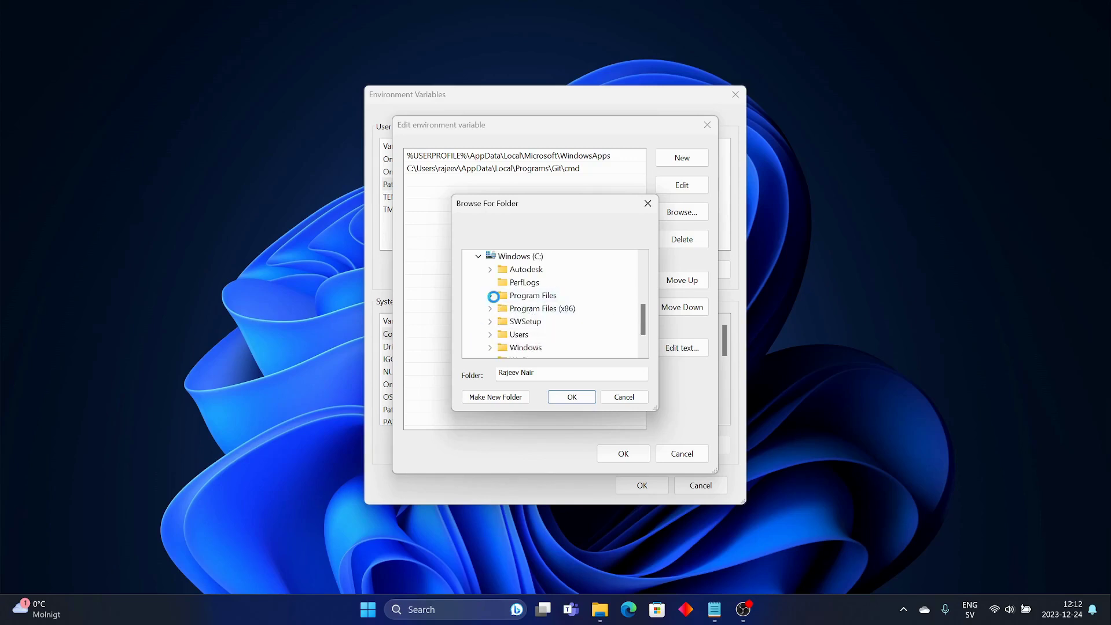
pyautogui.click(491, 296)
pyautogui.click(502, 295)
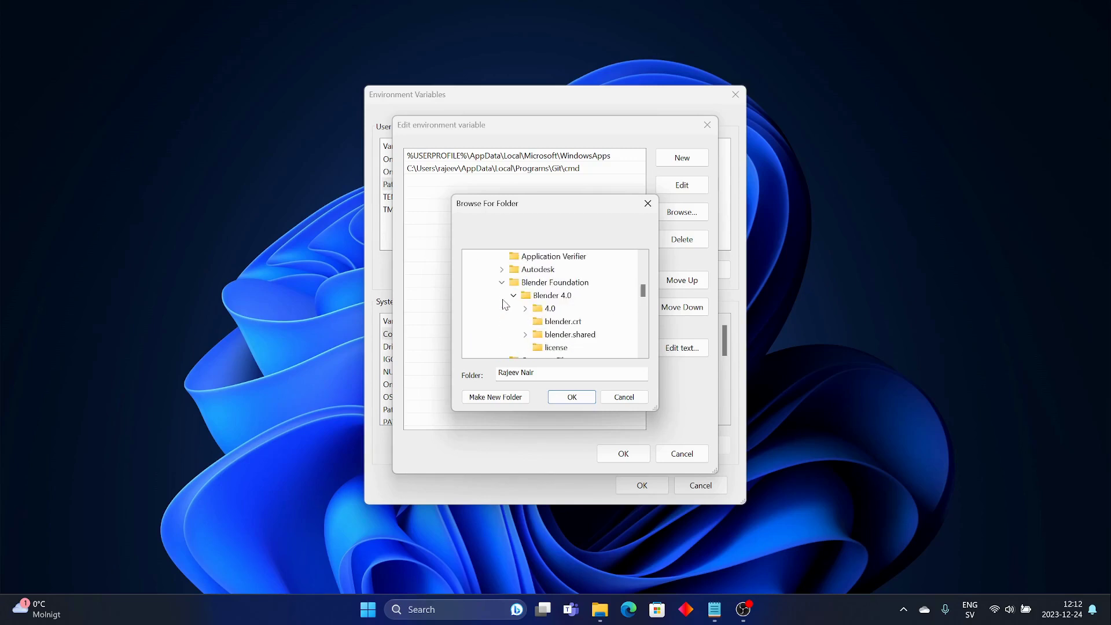
pyautogui.click(548, 295)
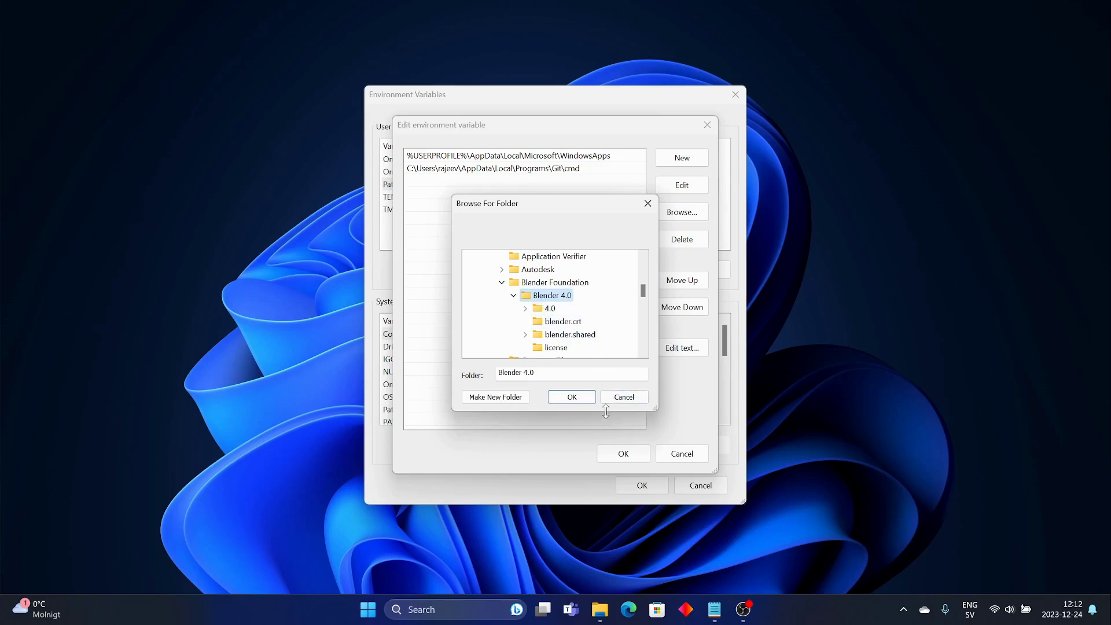
pyautogui.click(573, 396)
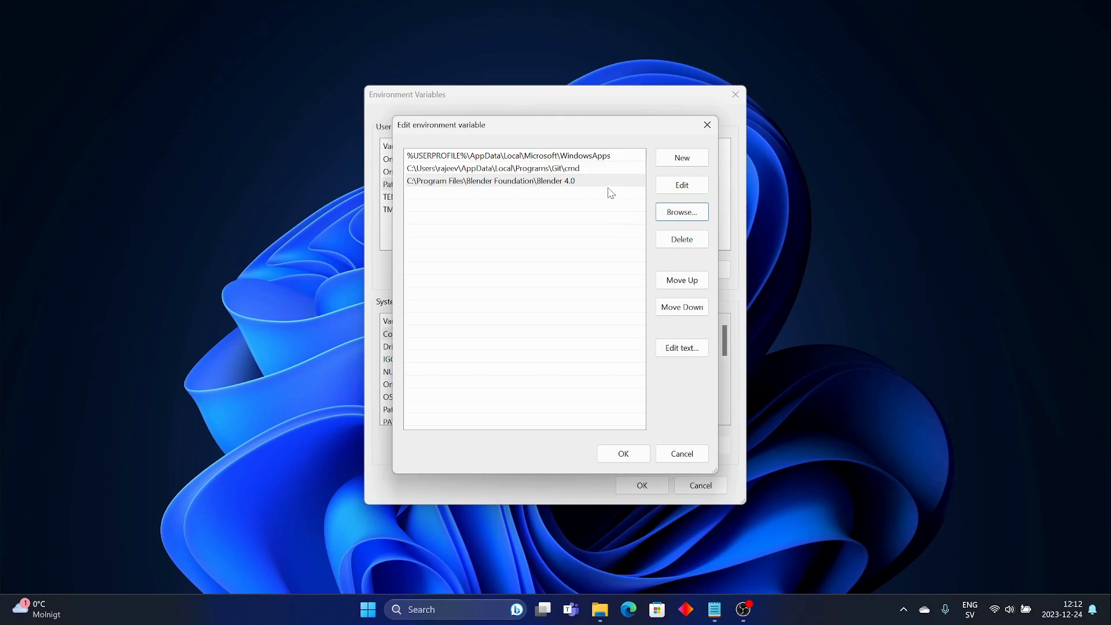
# - Move the Blender 4.0 entry to the top of Path and save the changes
pyautogui.click(607, 185)
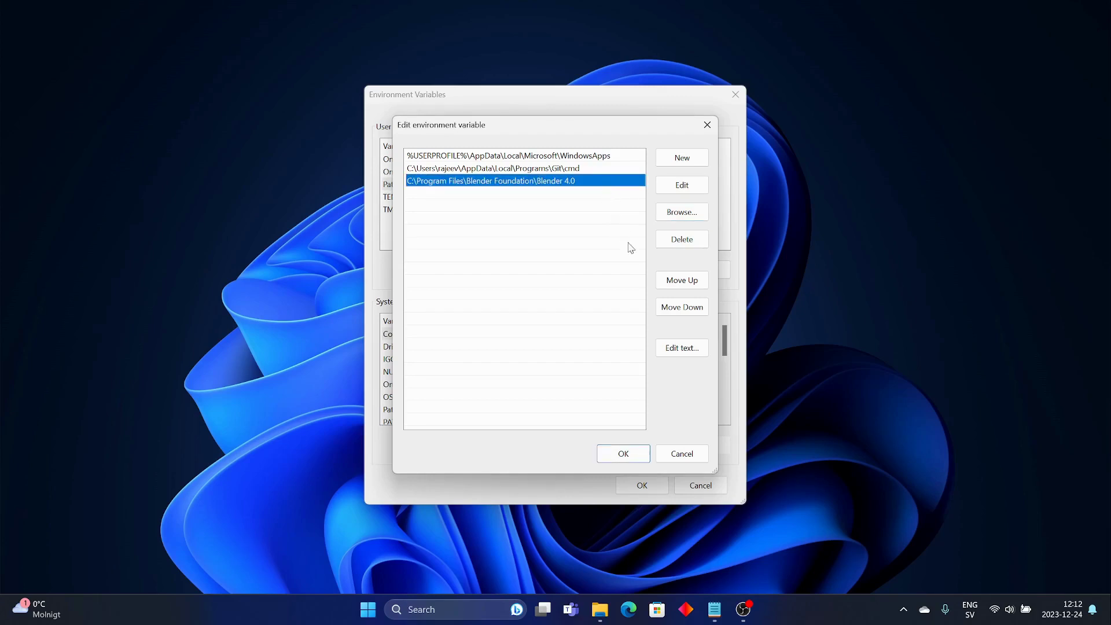
pyautogui.click(681, 281)
pyautogui.click(692, 283)
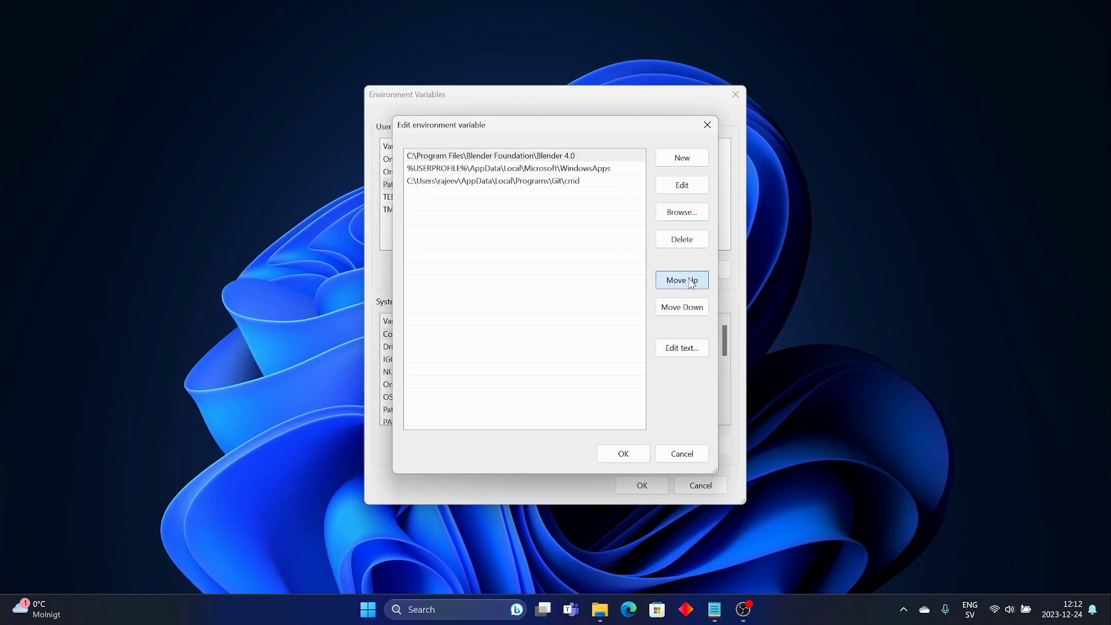
pyautogui.click(623, 453)
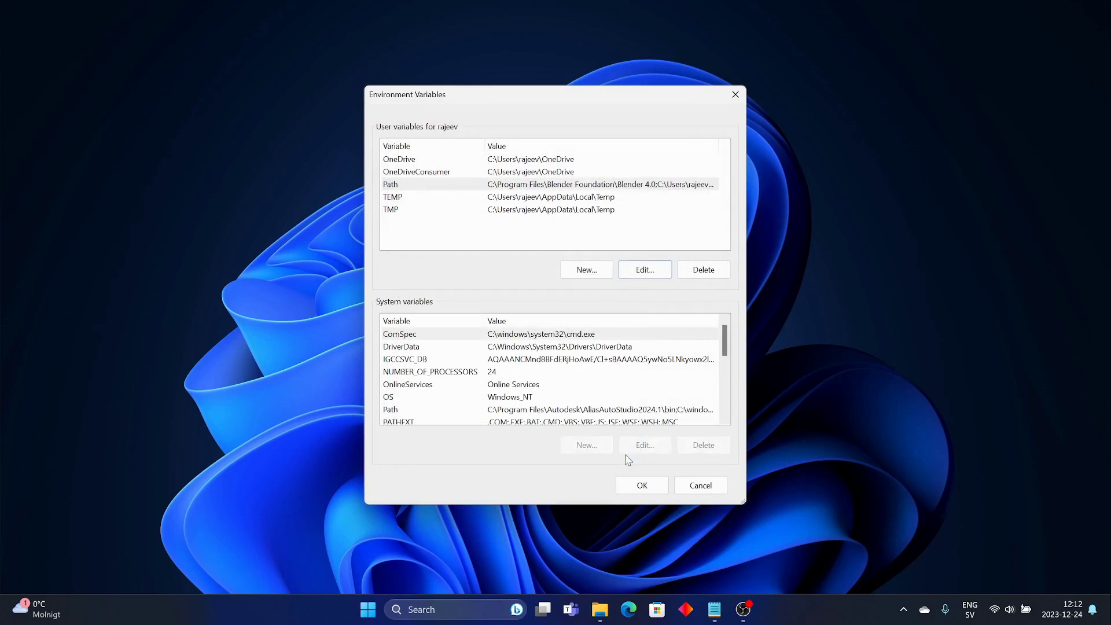
pyautogui.click(643, 485)
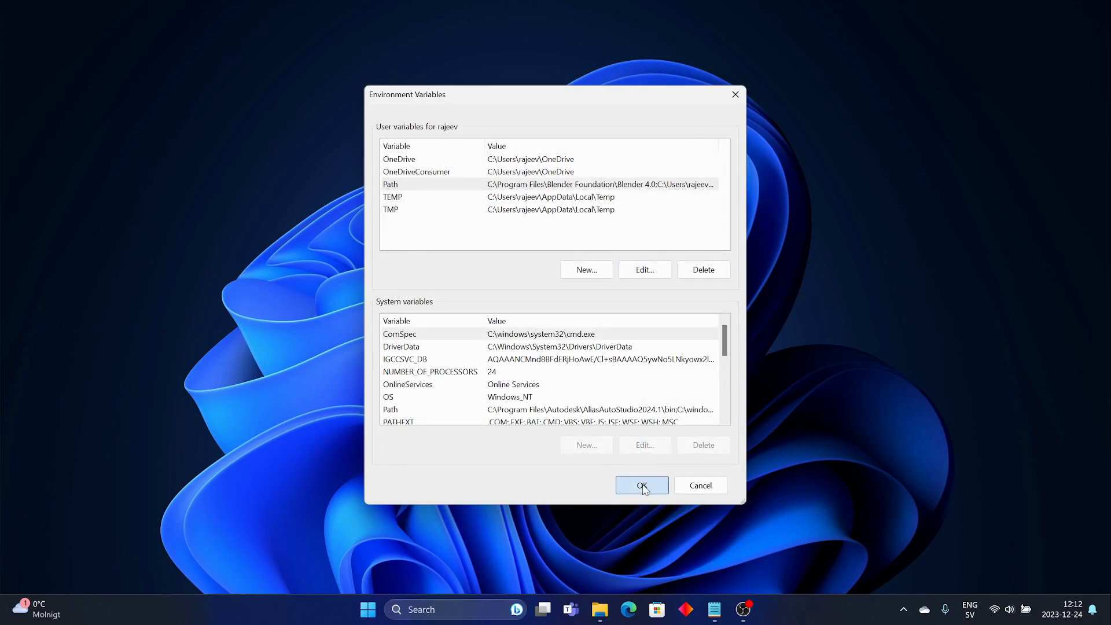
# - Run 'where blender' in Command Prompt to confirm blender.exe is found in Blender 4.0
pyautogui.click(453, 609)
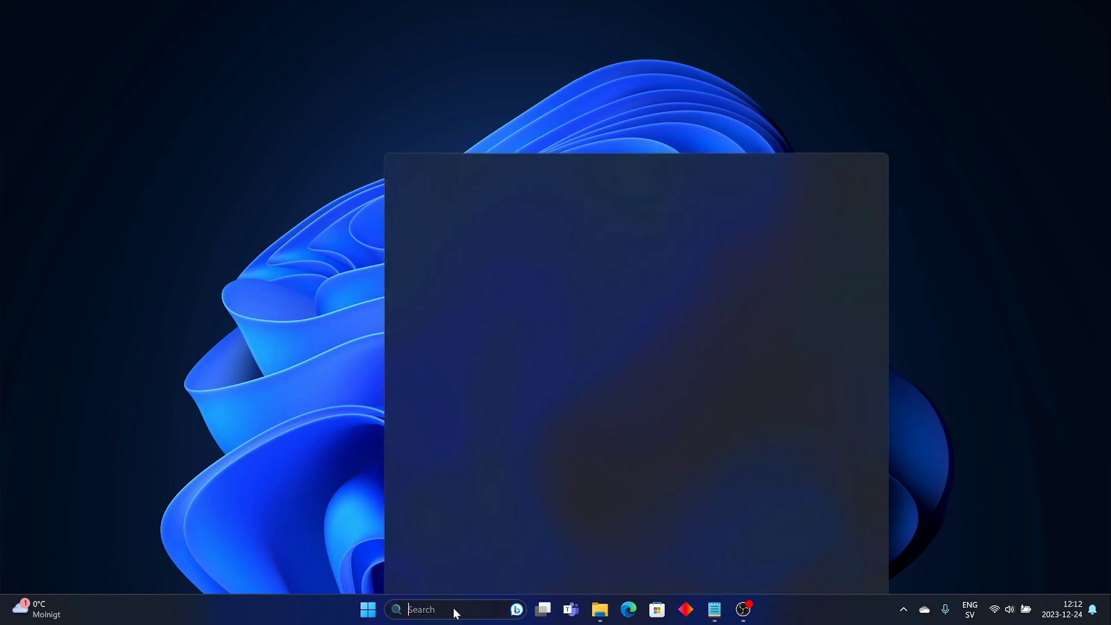
pyautogui.write('cmd')
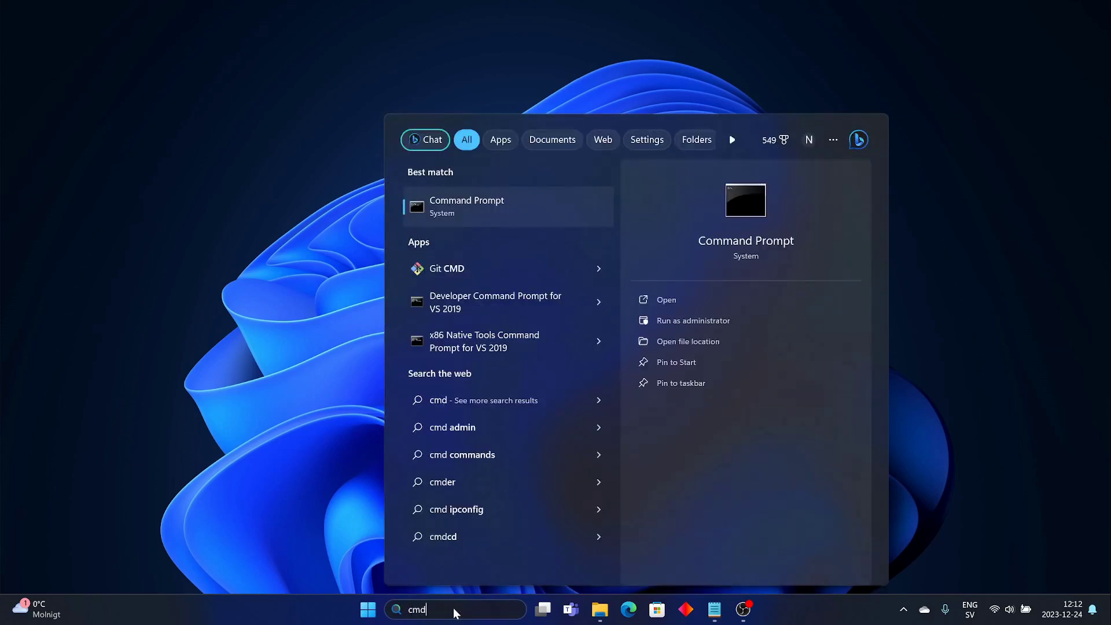
pyautogui.click(499, 207)
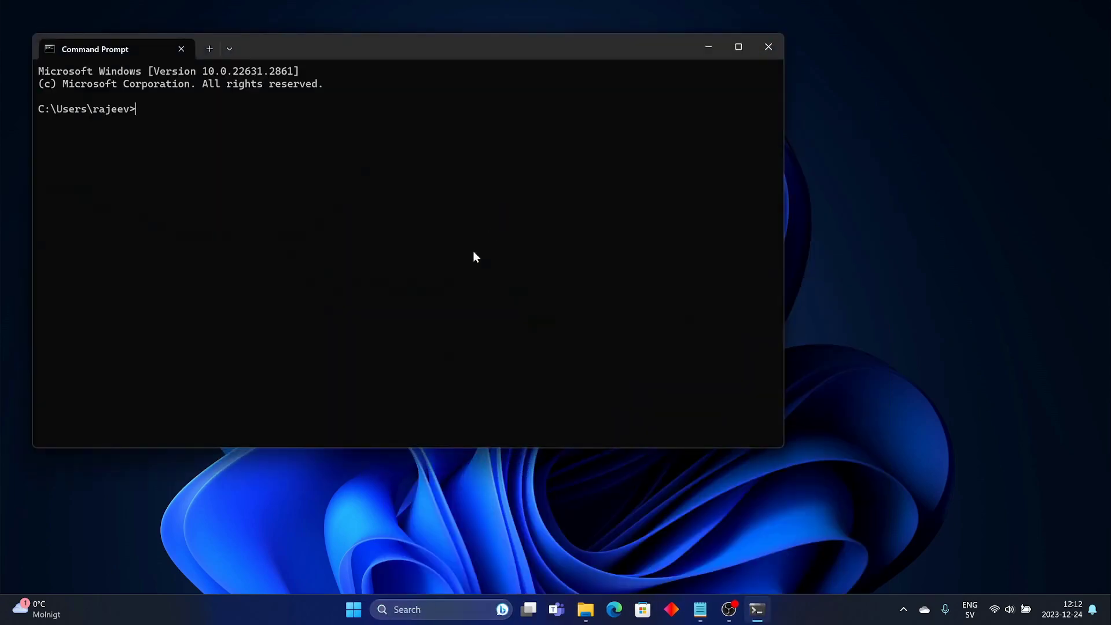
pyautogui.write('w')
pyautogui.write('here')
pyautogui.write(' blend')
pyautogui.write('er')
pyautogui.press('Return')
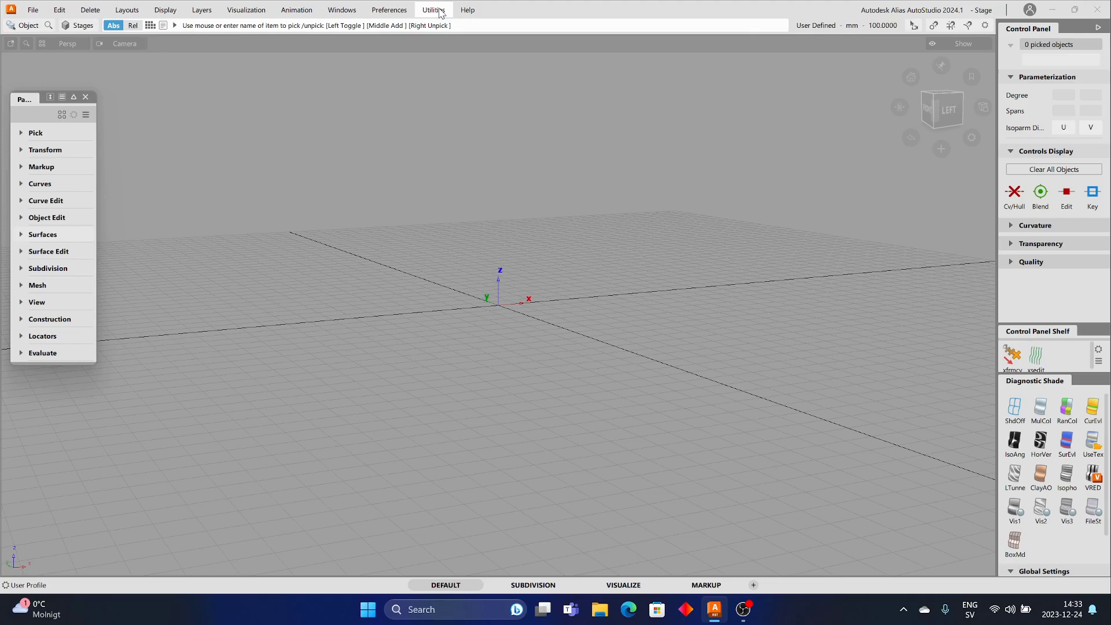
# - Load ExportBlender_2024_1.plugin under Autodesk Exchange App in the Plug-in Manager
pyautogui.click(439, 14)
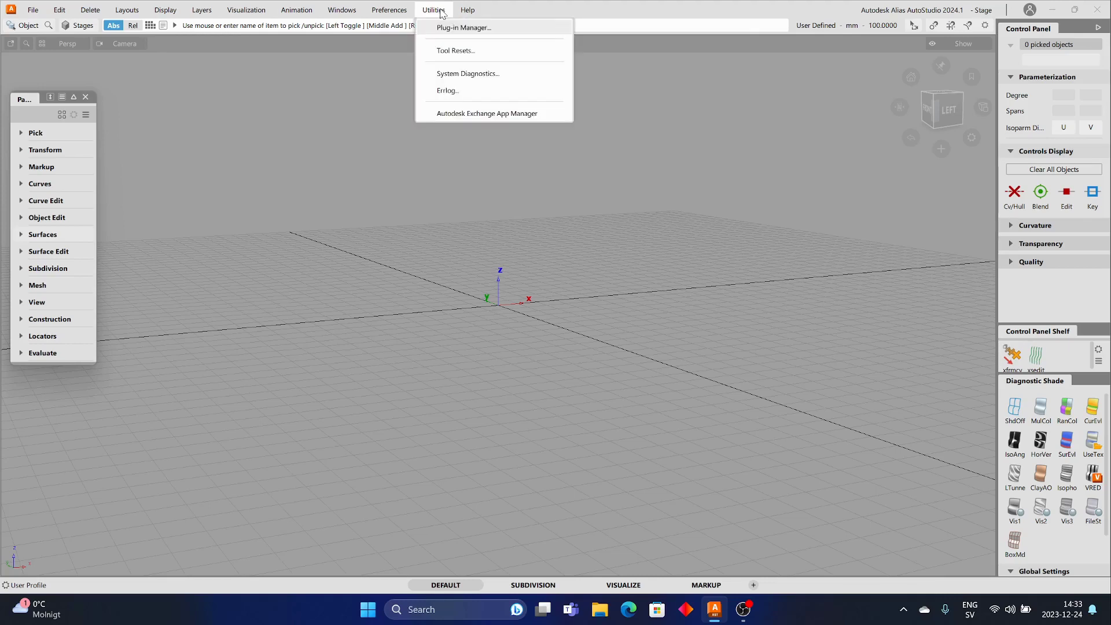
pyautogui.click(449, 30)
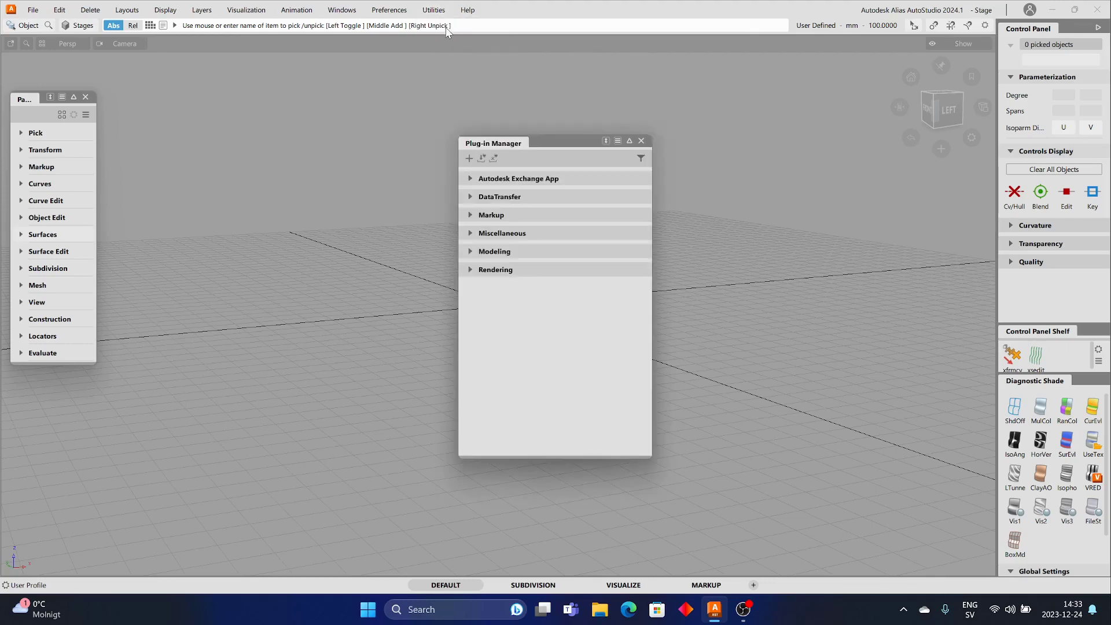
pyautogui.click(470, 178)
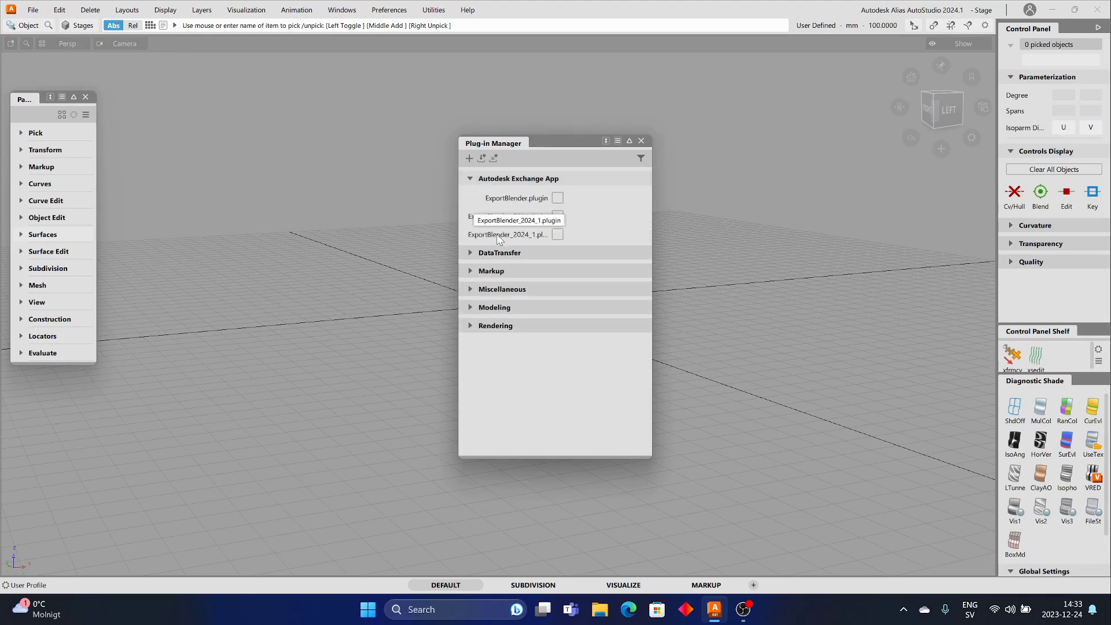
pyautogui.click(558, 236)
pyautogui.click(471, 179)
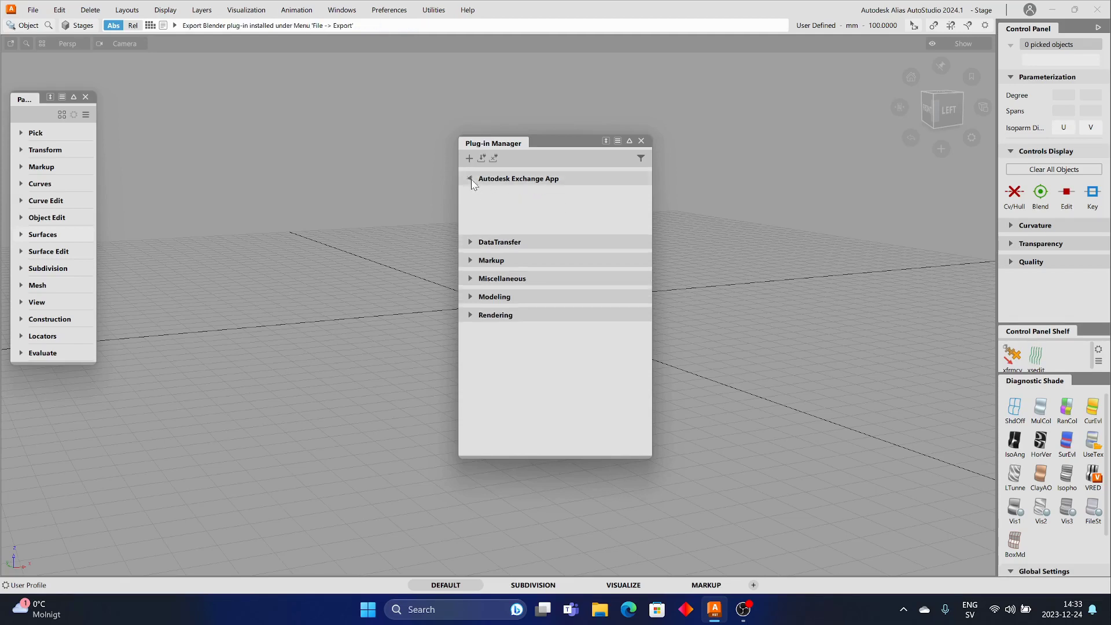
pyautogui.click(643, 141)
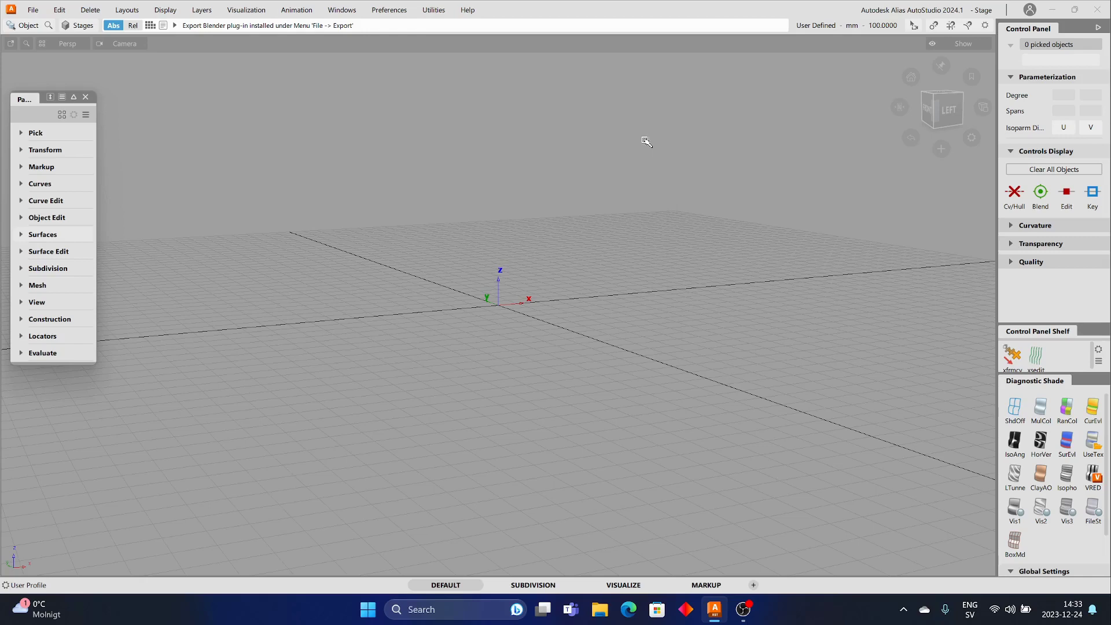
# - Dismiss the export options, then open and load the scooter model from the Alias folder
pyautogui.click(34, 9)
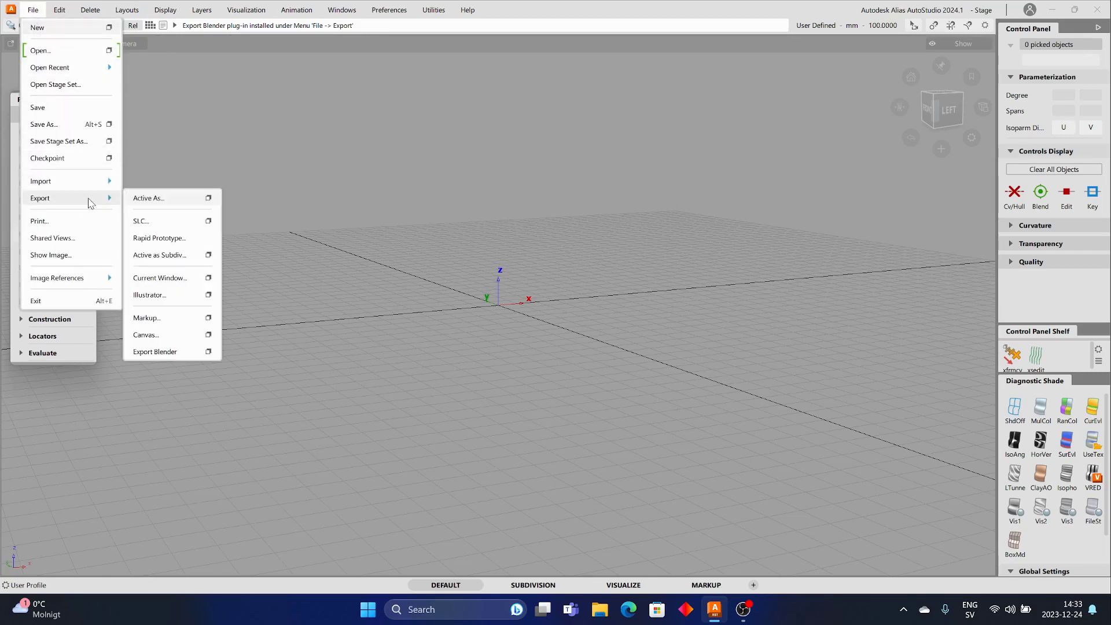
pyautogui.moveTo(39, 198)
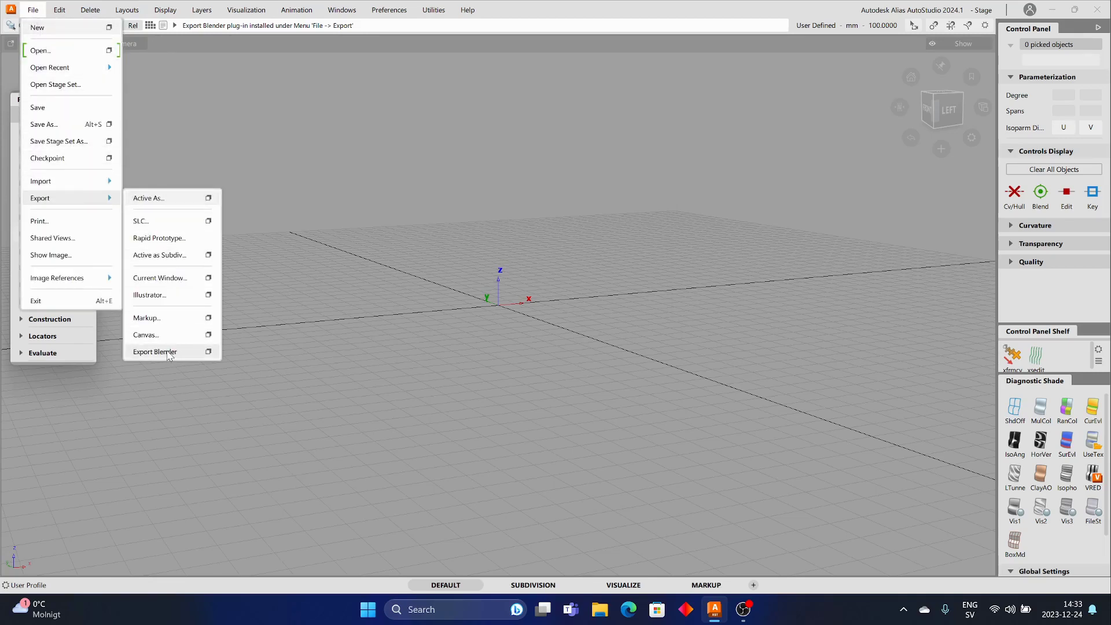
pyautogui.click(367, 235)
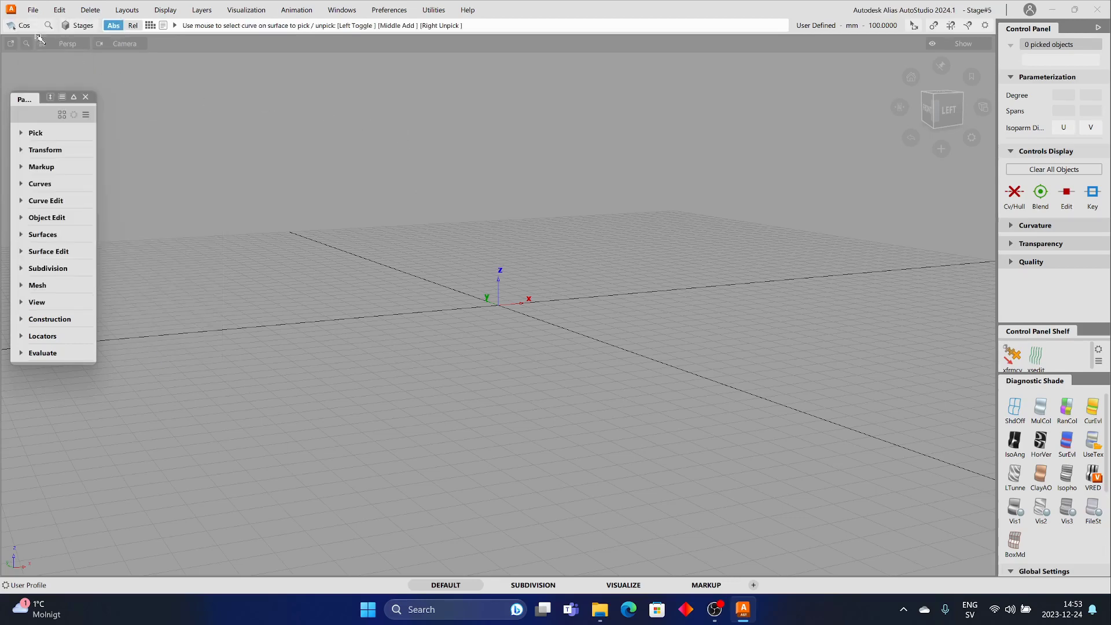
pyautogui.click(34, 10)
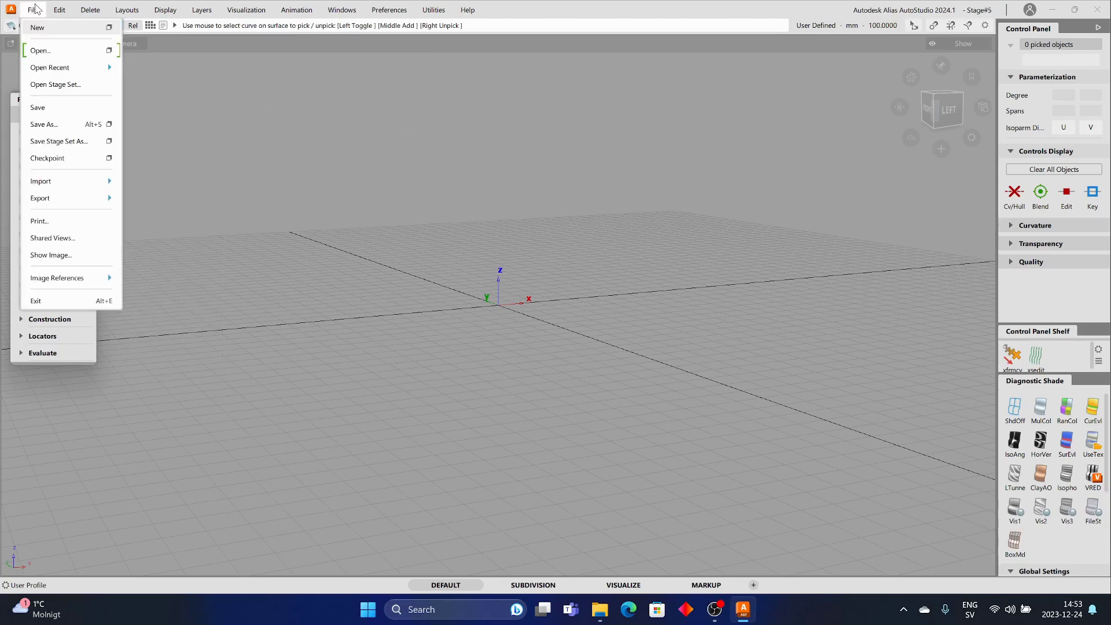
pyautogui.click(77, 54)
pyautogui.doubleClick(146, 145)
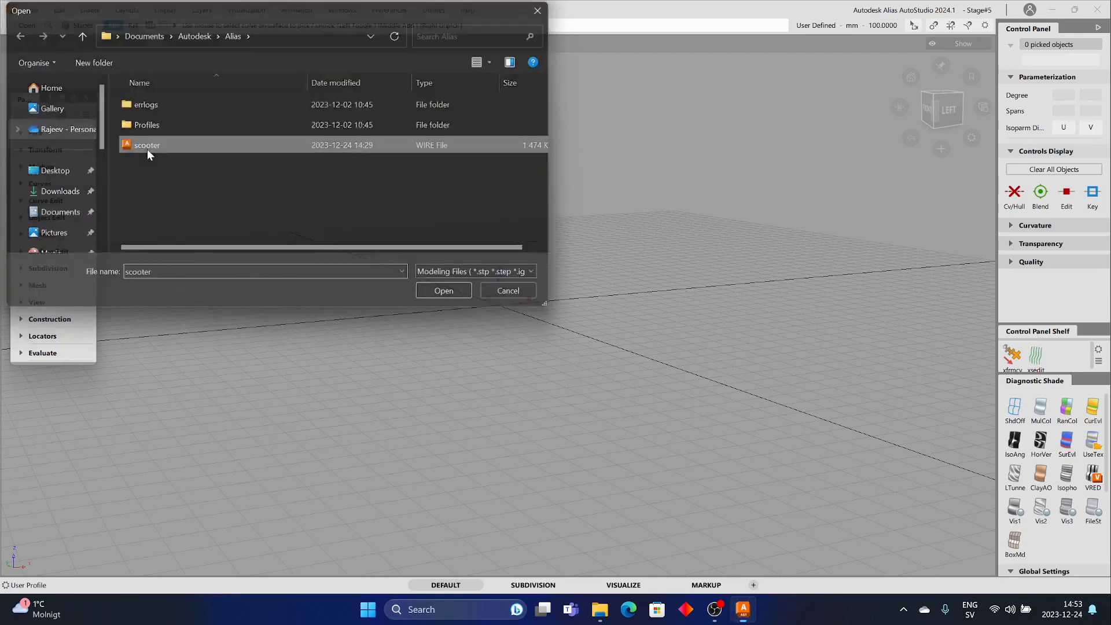
pyautogui.click(488, 356)
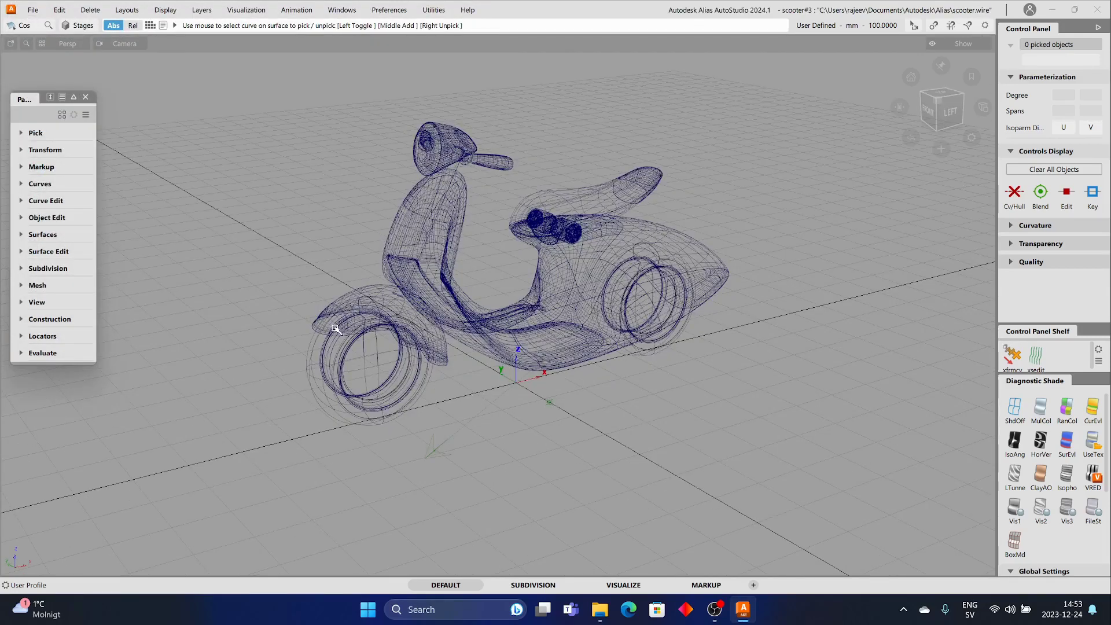
# - Flip both red wheel hubs' normals outward with Set Geometric Surface Orientation, then reshade the model
pyautogui.click(83, 253)
pyautogui.moveTo(148, 410)
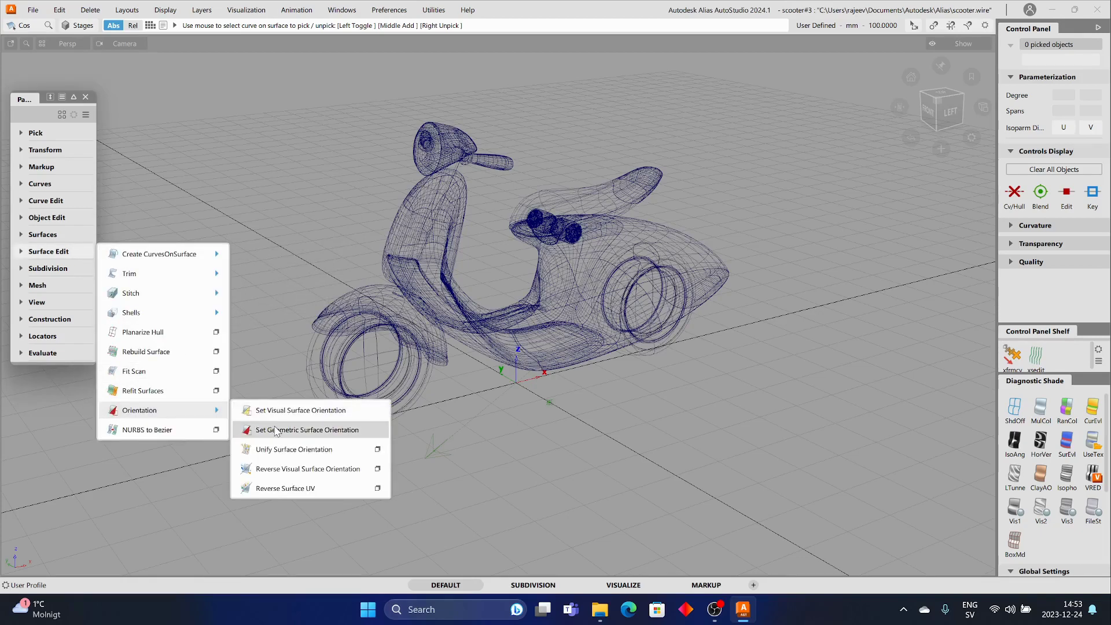
pyautogui.click(306, 430)
pyautogui.click(379, 377)
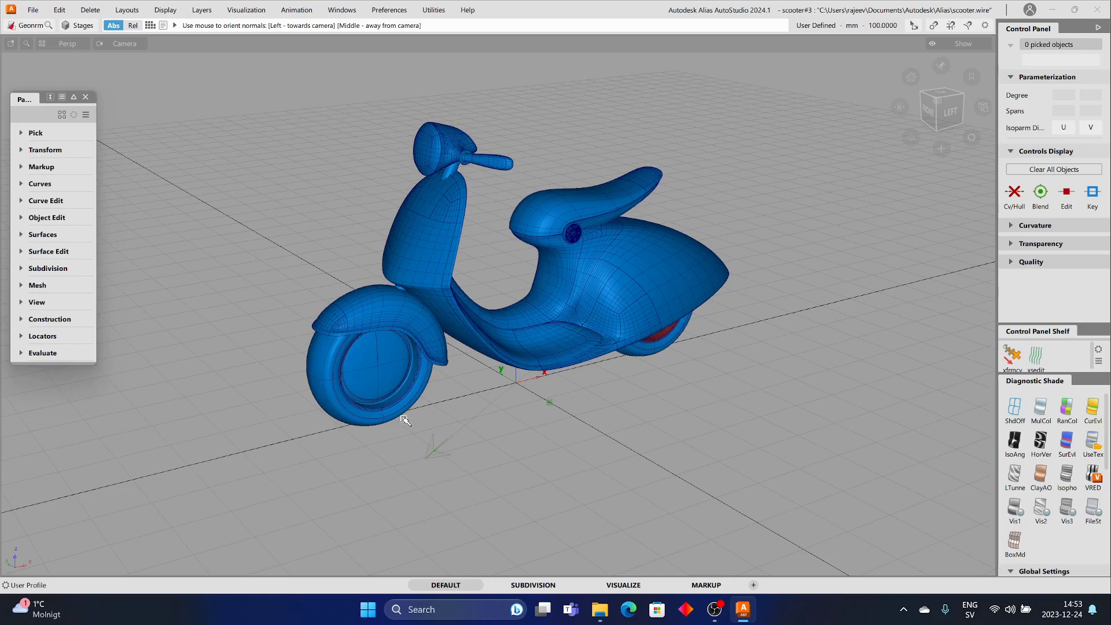
pyautogui.moveTo(651, 382)
pyautogui.keyDown('alt'); pyautogui.keyDown('shift'); pyautogui.mouseDown()
pyautogui.moveTo(678, 358)
pyautogui.moveTo(399, 364)
pyautogui.mouseUp(); pyautogui.keyUp('shift'); pyautogui.keyUp('alt')
pyautogui.click(694, 393)
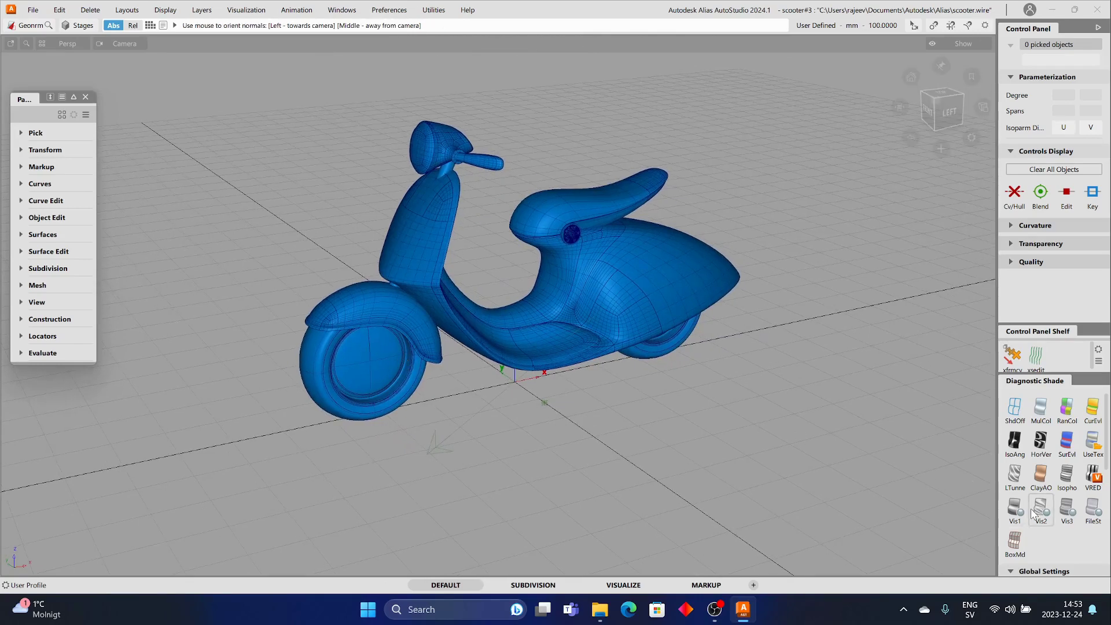
pyautogui.keyDown('ctrl'); pyautogui.keyDown('shift'); pyautogui.moveTo(822, 416); pyautogui.dragTo(825, 438); pyautogui.keyUp('shift'); pyautogui.keyUp('ctrl')
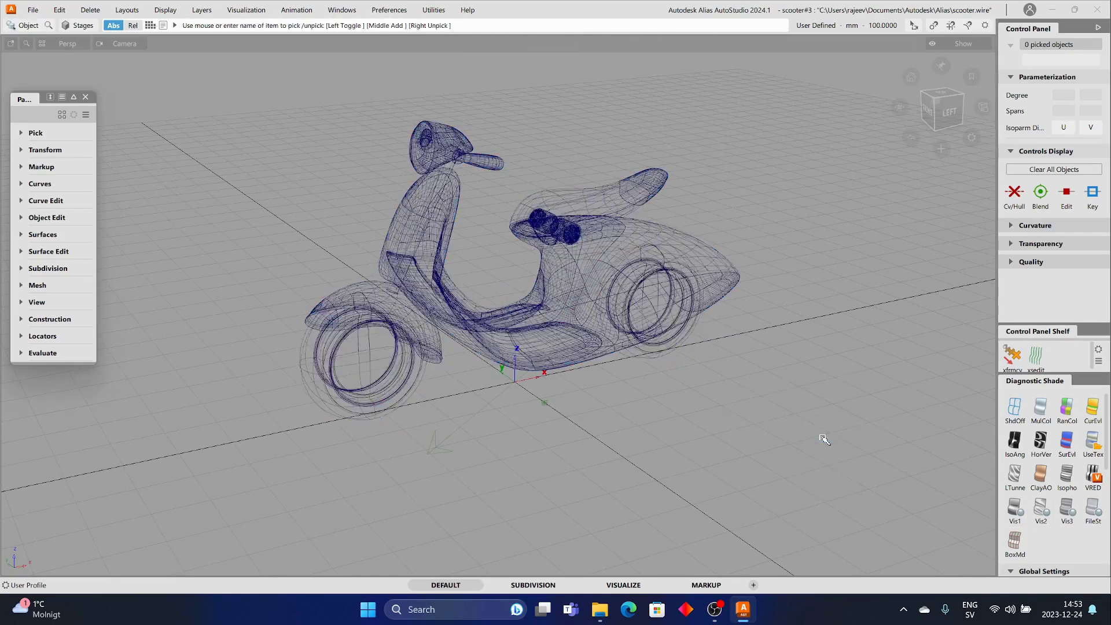
pyautogui.click(1014, 511)
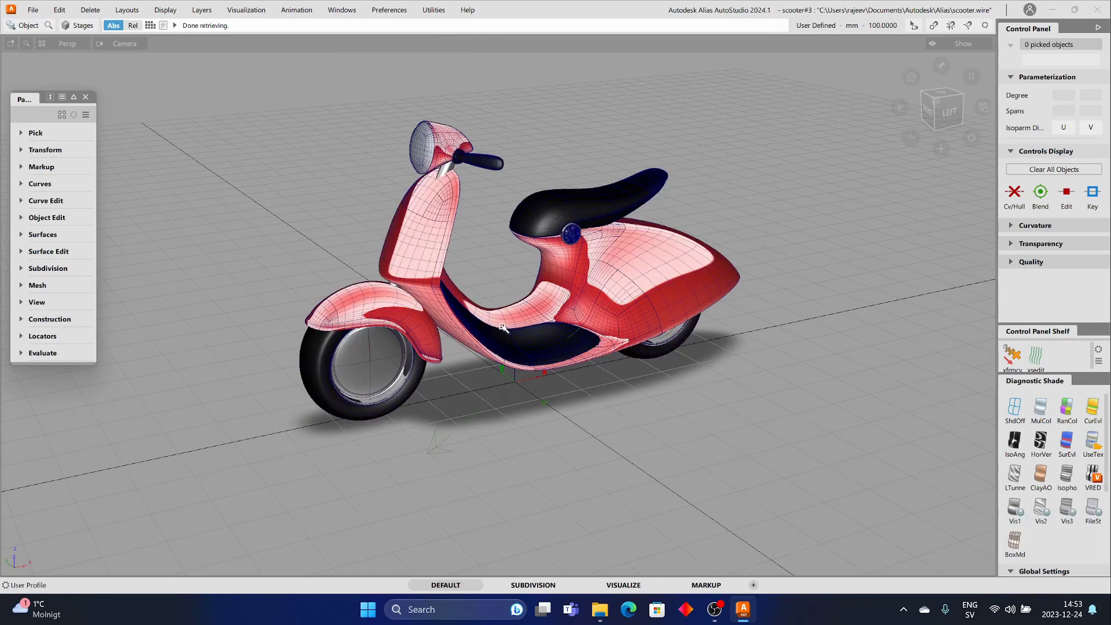
# - Export the model as a Blender file named 'scooter' using the Export Blender options
pyautogui.click(33, 10)
pyautogui.moveTo(40, 198)
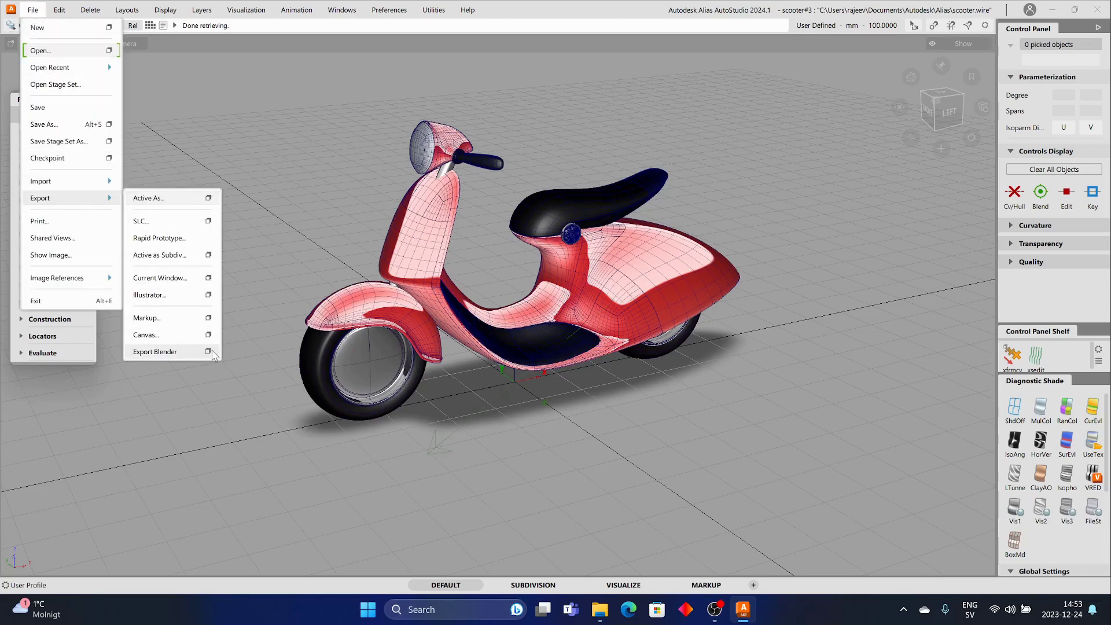
pyautogui.click(212, 351)
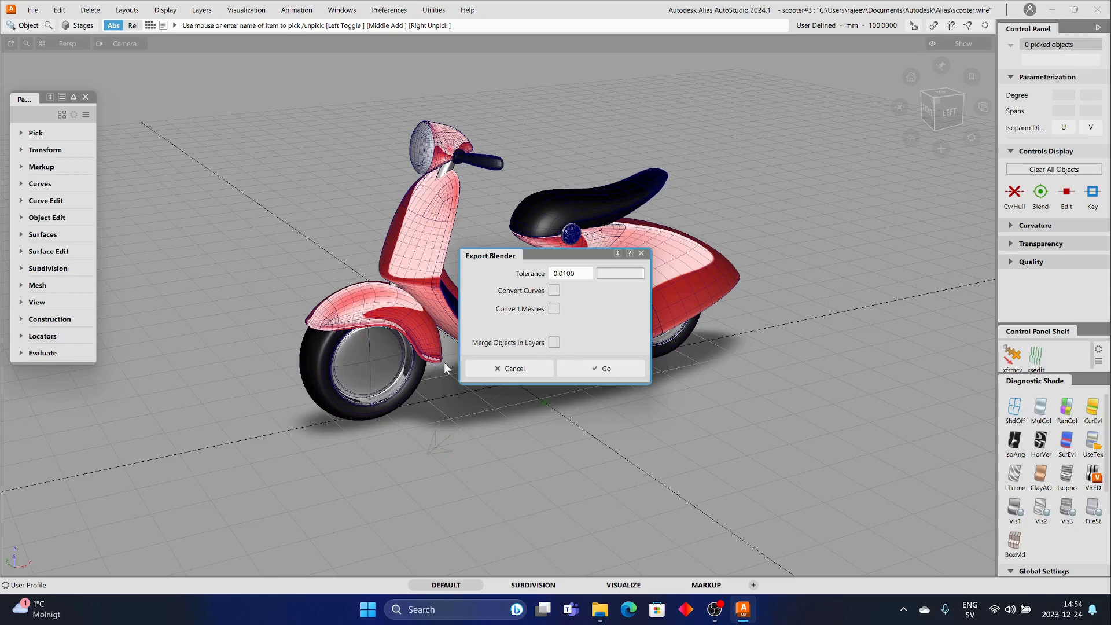
pyautogui.click(598, 368)
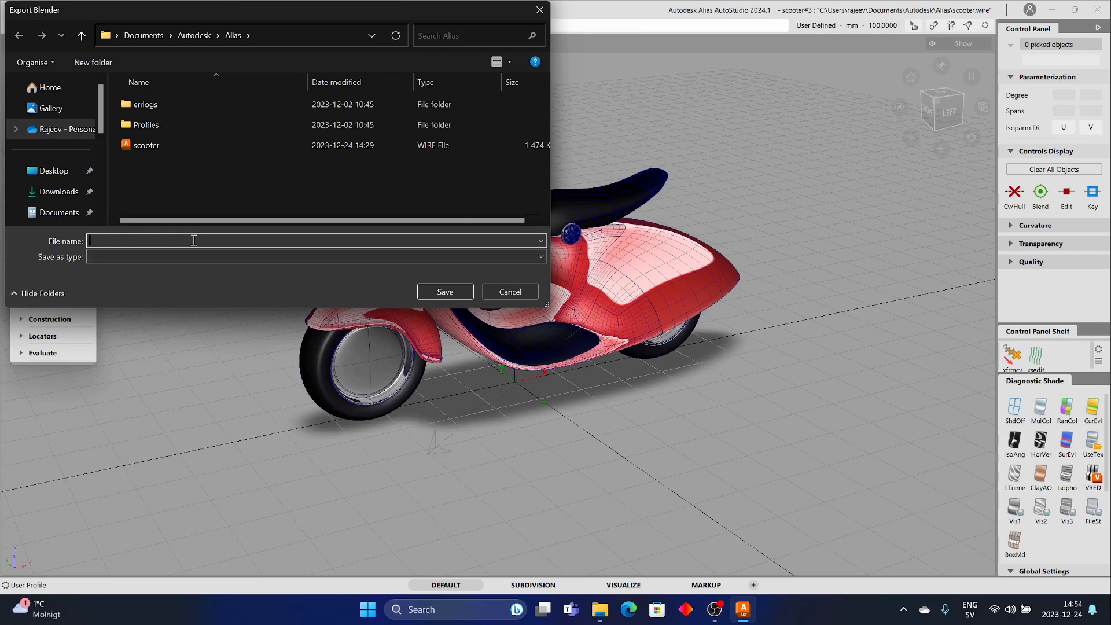
pyautogui.write('s')
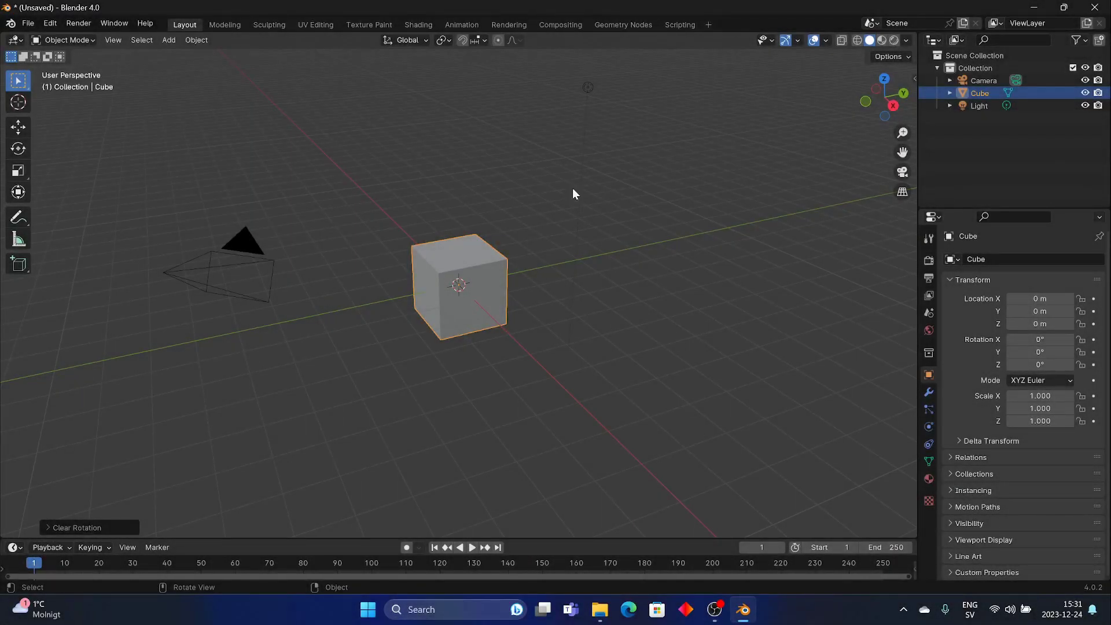
# - Open scooter.blend from Documents/Autodesk/Alias in Blender without saving the default scene
pyautogui.click(29, 24)
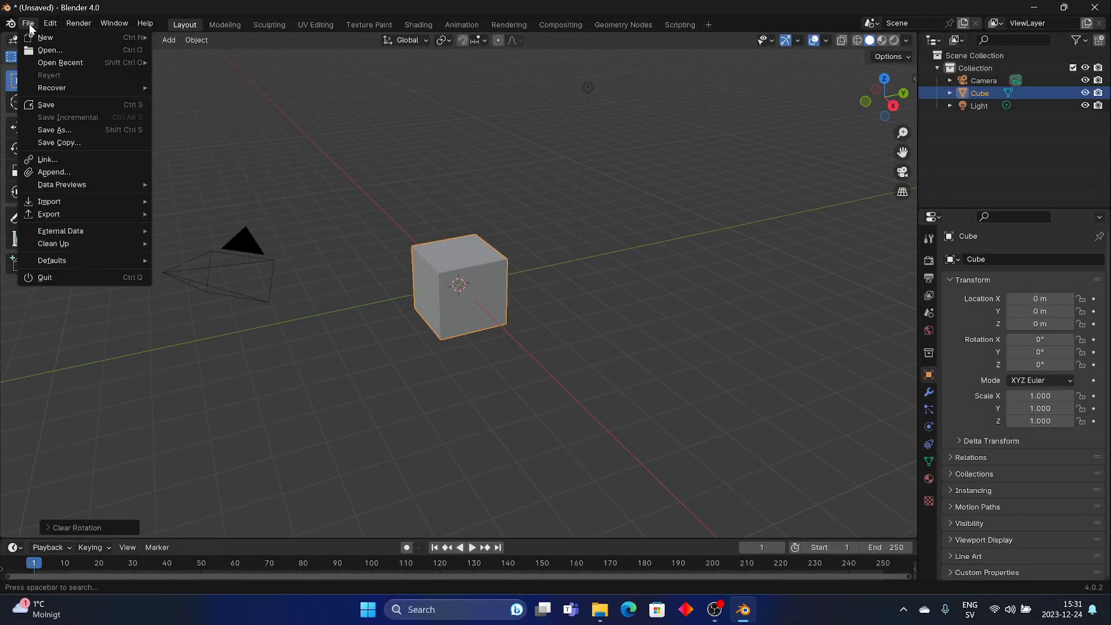
pyautogui.click(51, 51)
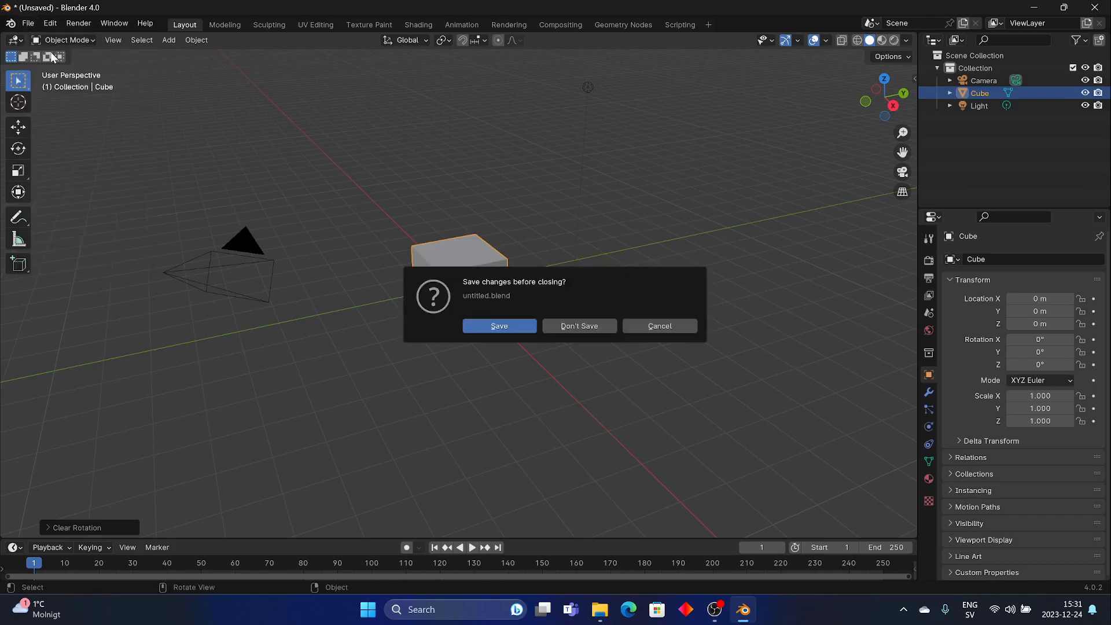
pyautogui.click(600, 328)
pyautogui.doubleClick(423, 156)
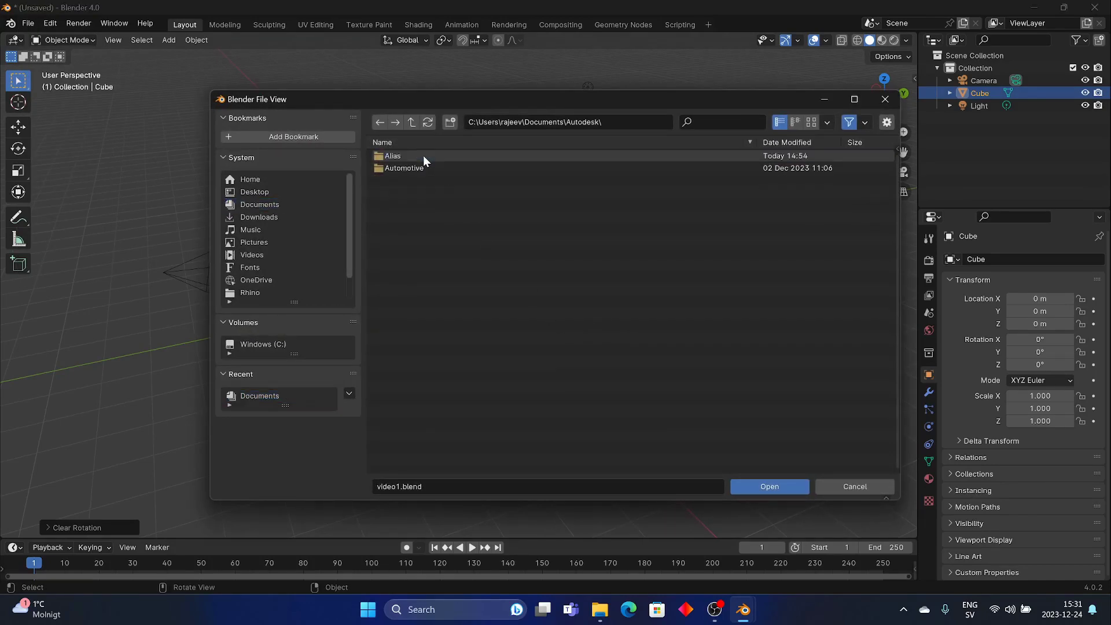
pyautogui.doubleClick(422, 155)
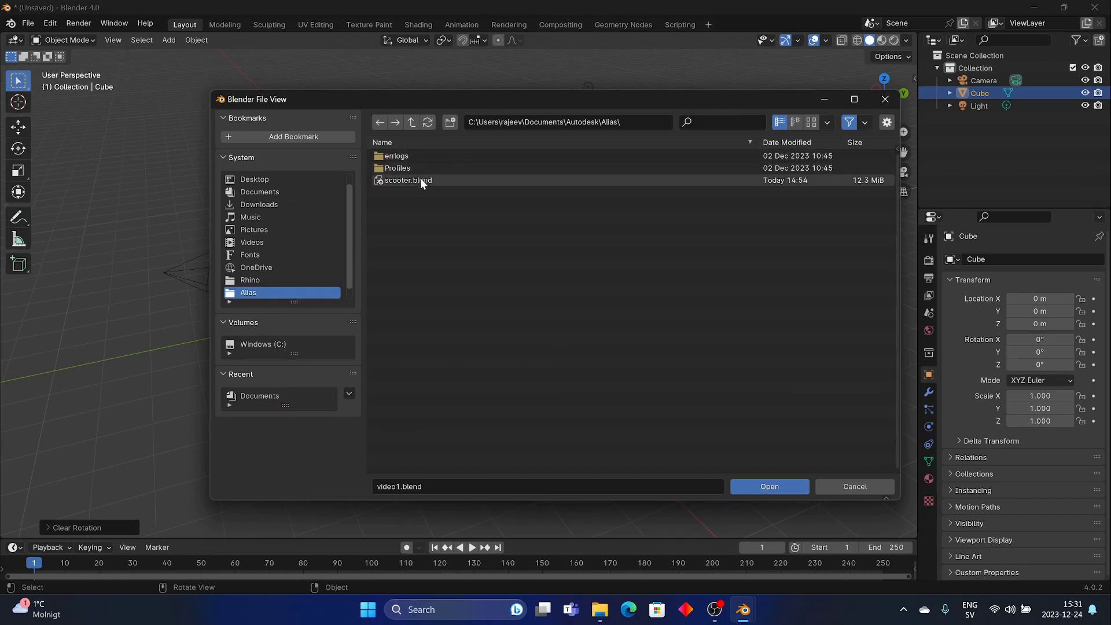
pyautogui.click(420, 179)
# - Open scooter.blend and orbit the view from the side around to the front of the scooter
pyautogui.click(758, 485)
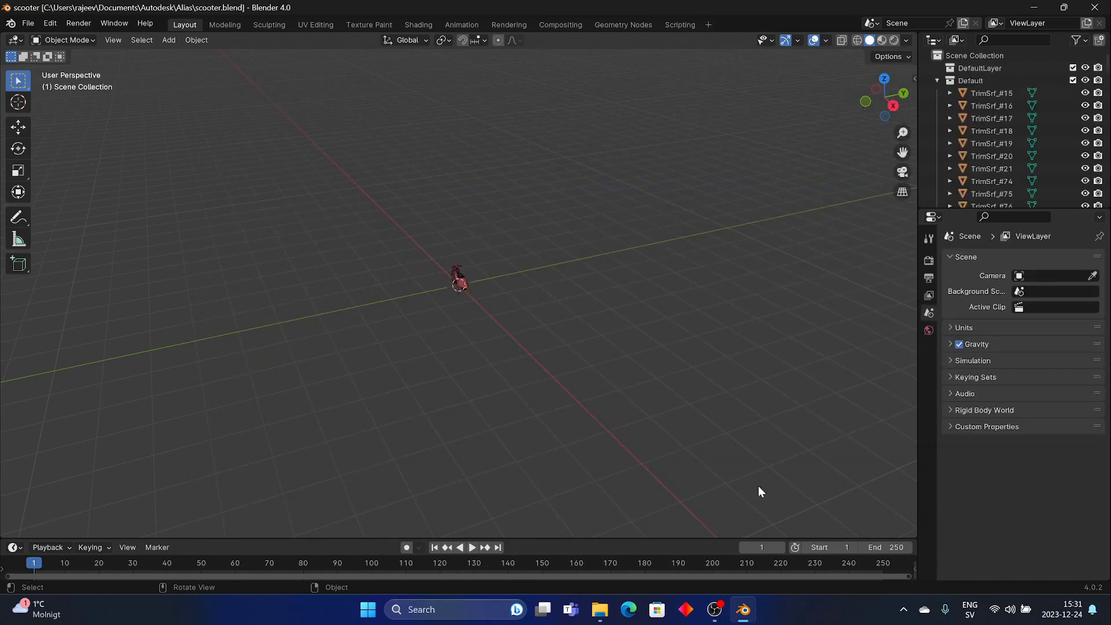
pyautogui.scroll(2, 463, 324)
pyautogui.scroll(3, 464, 323)
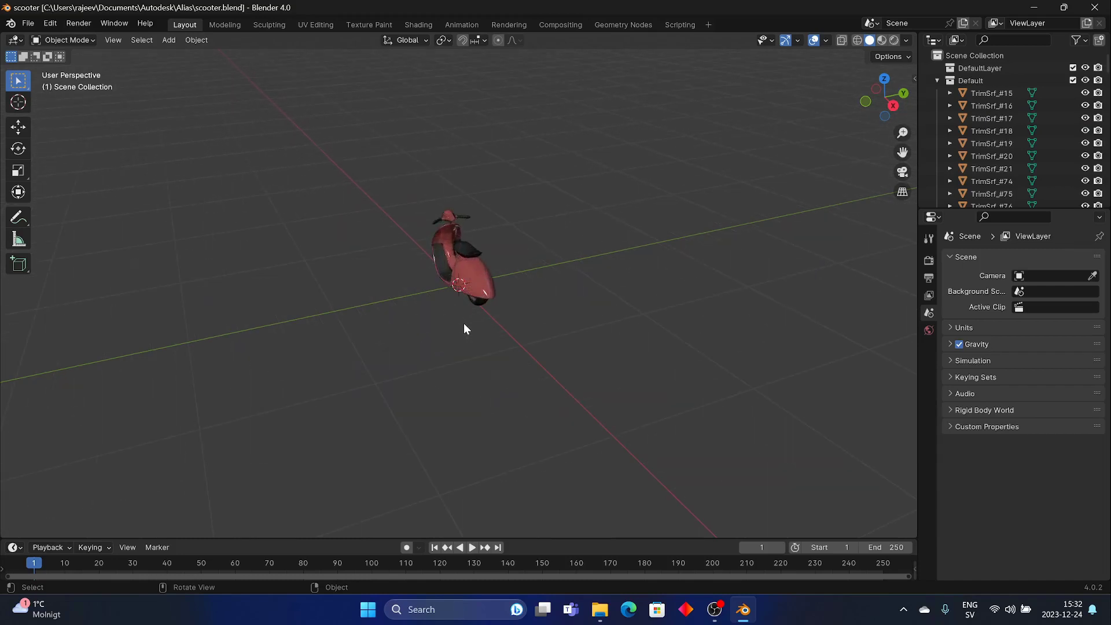
pyautogui.scroll(3, 463, 323)
pyautogui.scroll(2, 464, 323)
pyautogui.moveTo(397, 305)
pyautogui.mouseDown(button='middle')
pyautogui.moveTo(634, 297)
pyautogui.moveTo(547, 308)
pyautogui.moveTo(562, 295)
pyautogui.mouseUp(button='middle')
pyautogui.scroll(2, 562, 295)
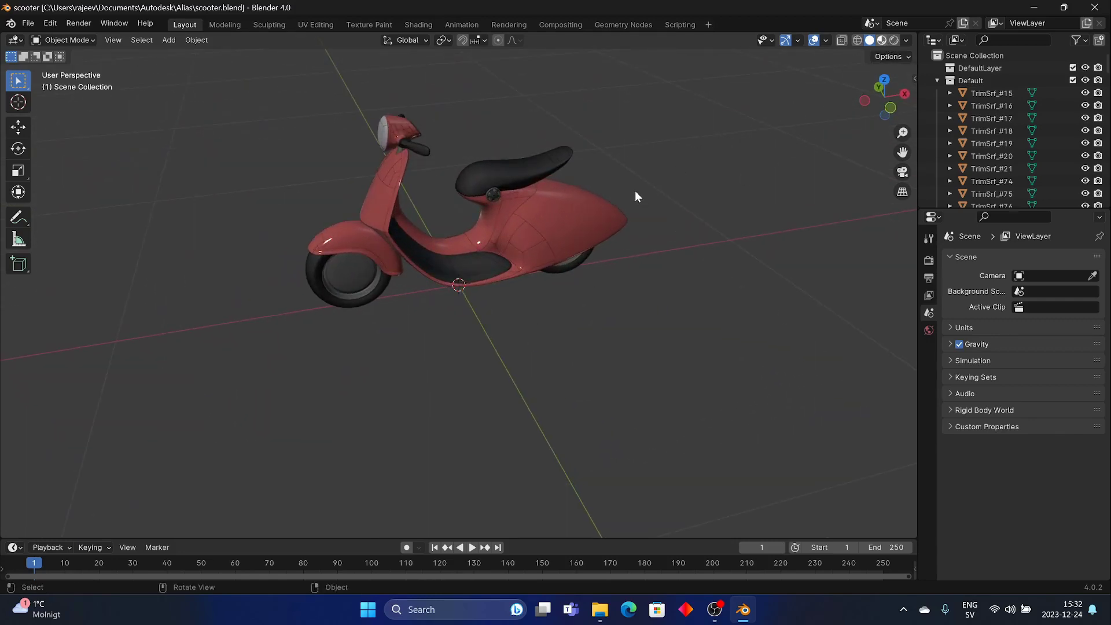
pyautogui.moveTo(634, 190)
pyautogui.mouseDown(button='middle')
pyautogui.moveTo(738, 183)
pyautogui.moveTo(793, 164)
pyautogui.moveTo(778, 152)
pyautogui.moveTo(664, 195)
pyautogui.moveTo(583, 208)
pyautogui.moveTo(560, 227)
pyautogui.moveTo(590, 218)
pyautogui.mouseUp(button='middle')
pyautogui.scroll(2, 582, 209)
pyautogui.scroll(2, 582, 209)
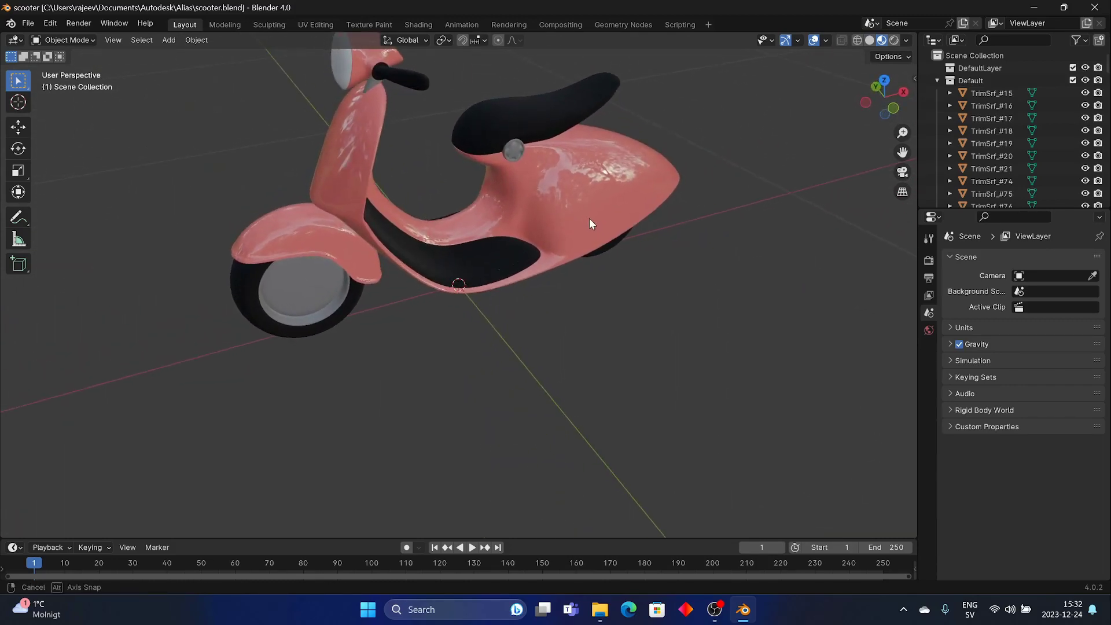
pyautogui.scroll(-2, 593, 211)
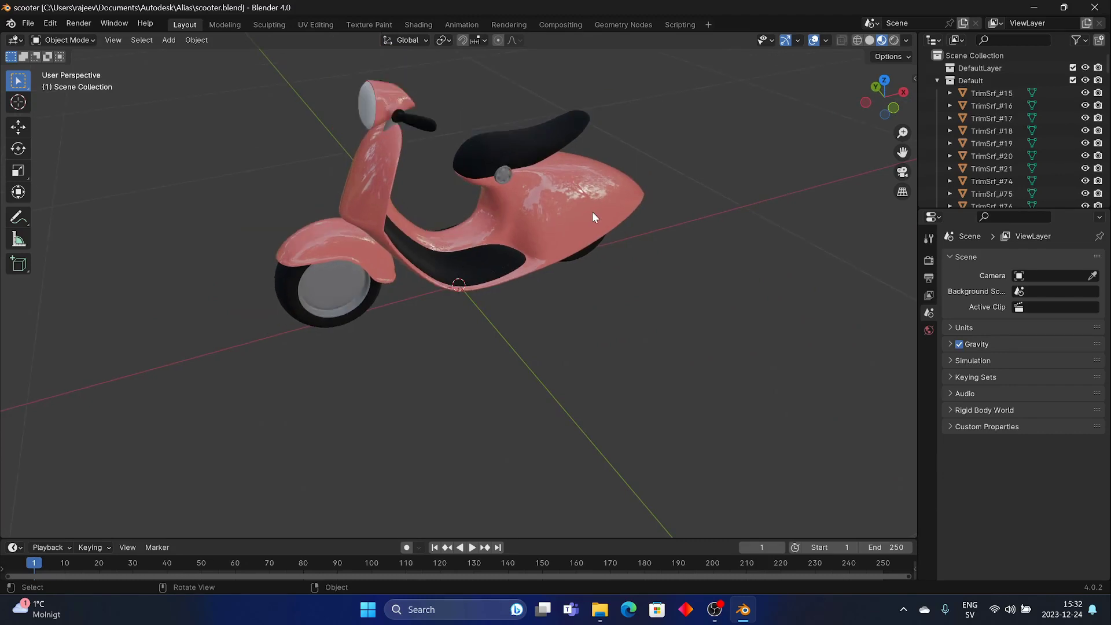
# - Collapse the Default, wheels, Body, seat and rim collections in the Outliner
pyautogui.click(938, 80)
pyautogui.click(937, 93)
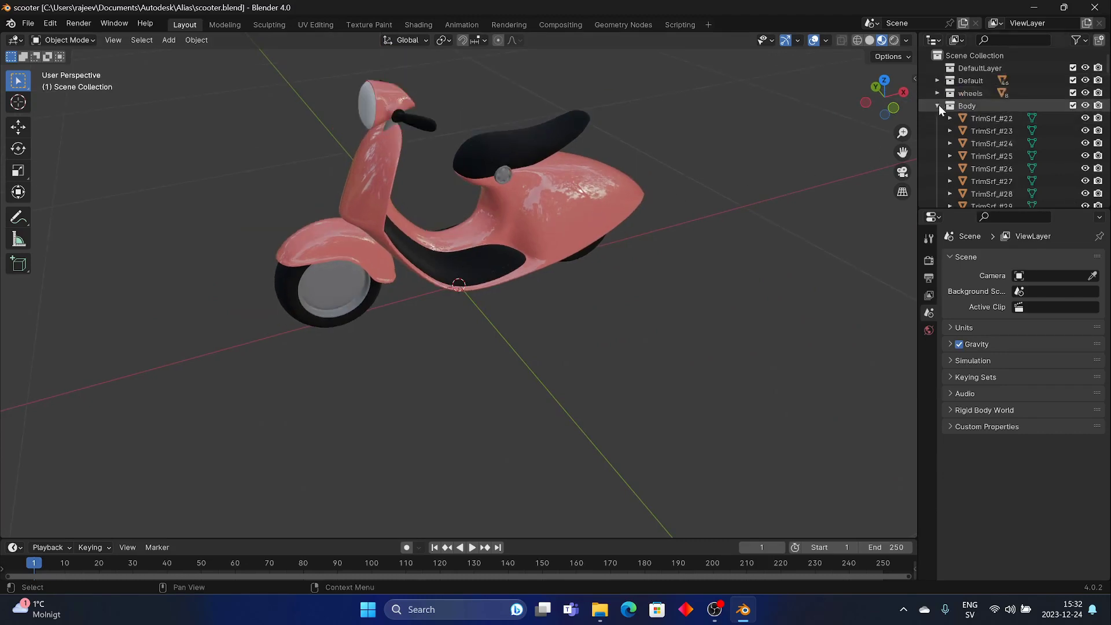
pyautogui.click(938, 106)
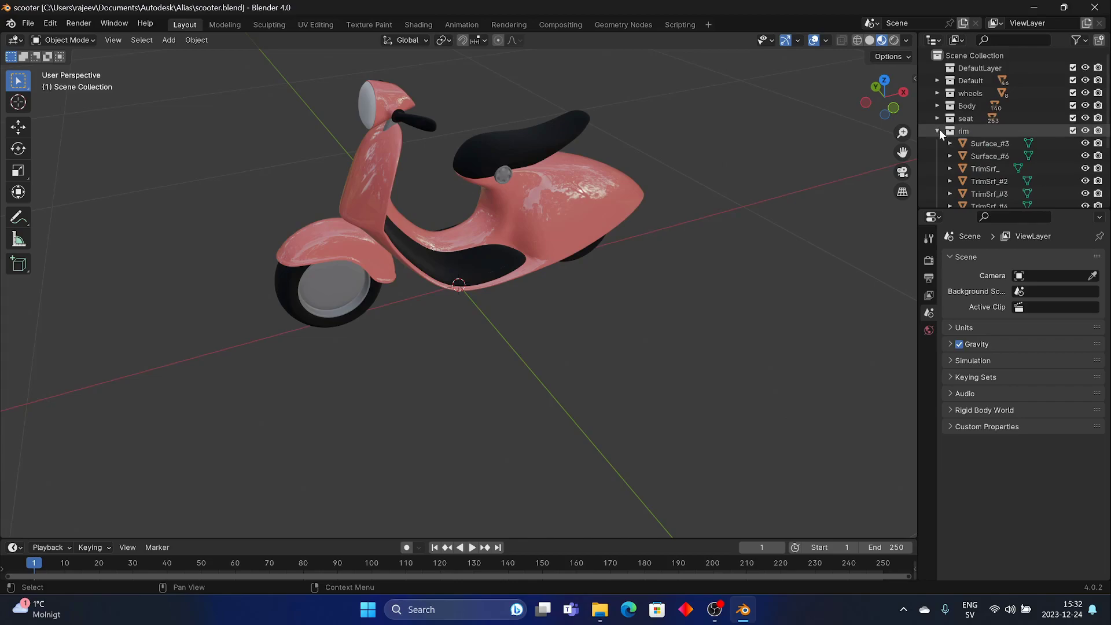
pyautogui.click(937, 130)
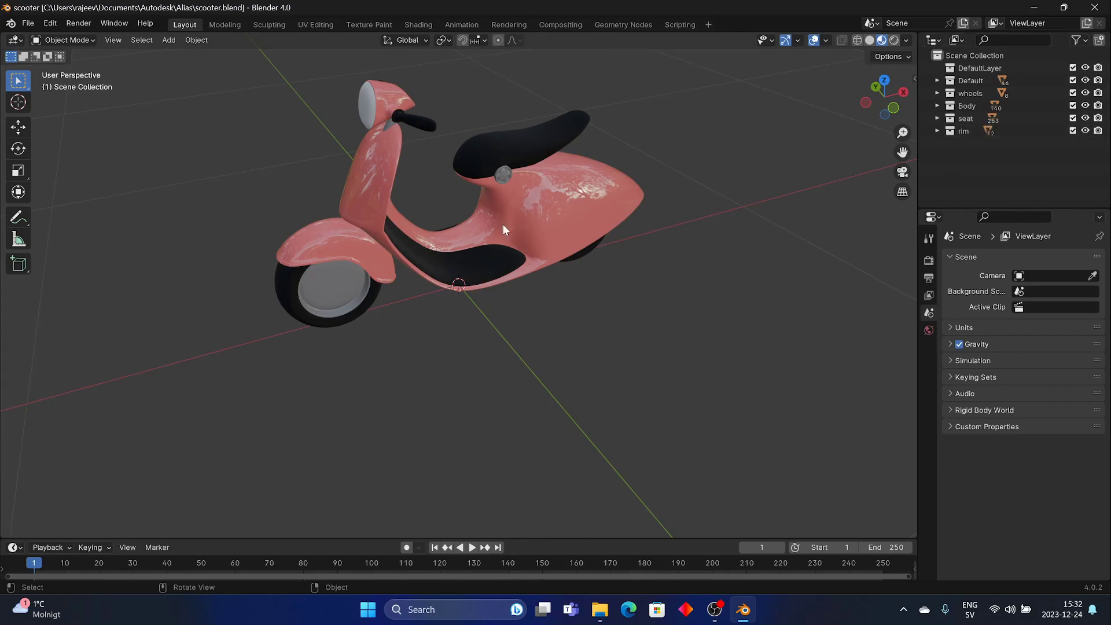